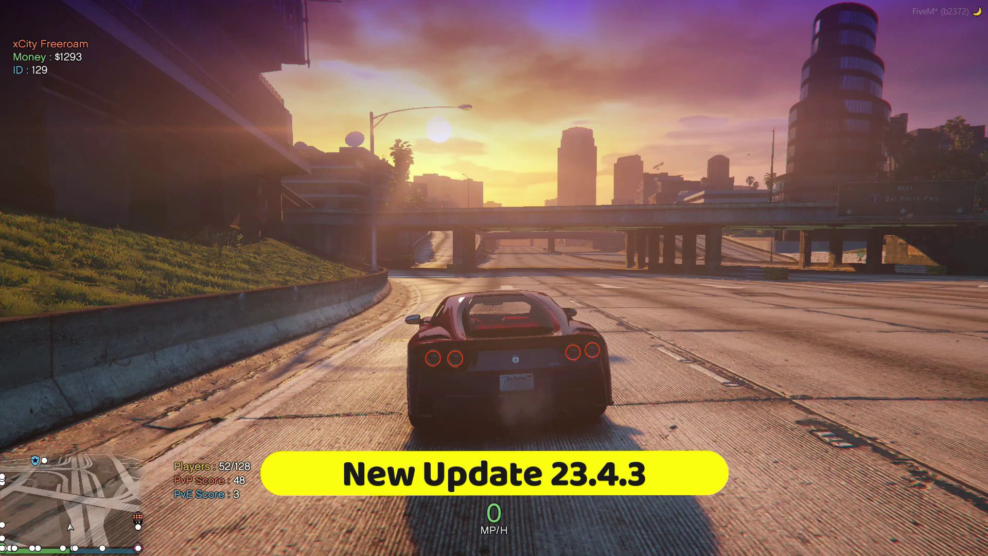
# Accelerate through the underpass onto the open highway, then brake into the left curve
pyautogui.press('w')
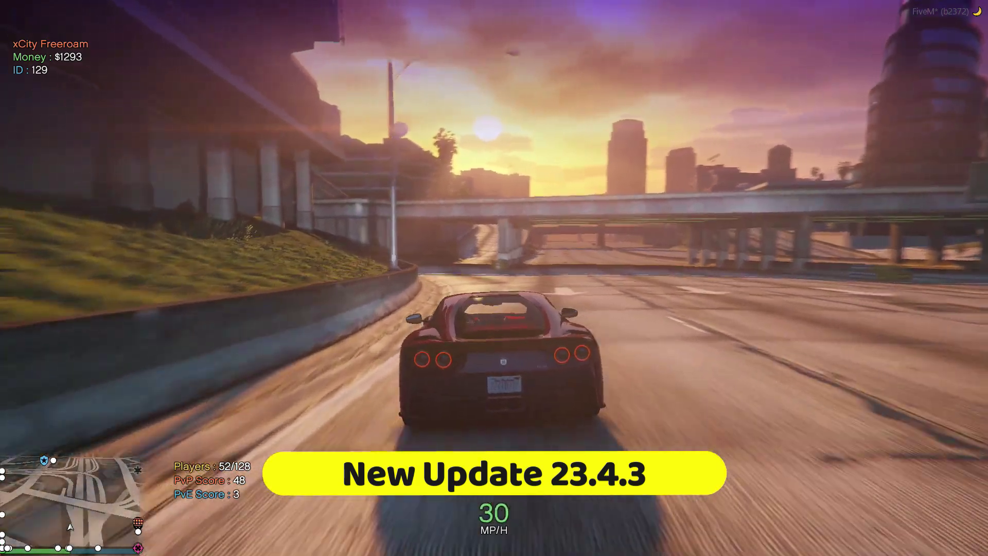
pyautogui.press('w')
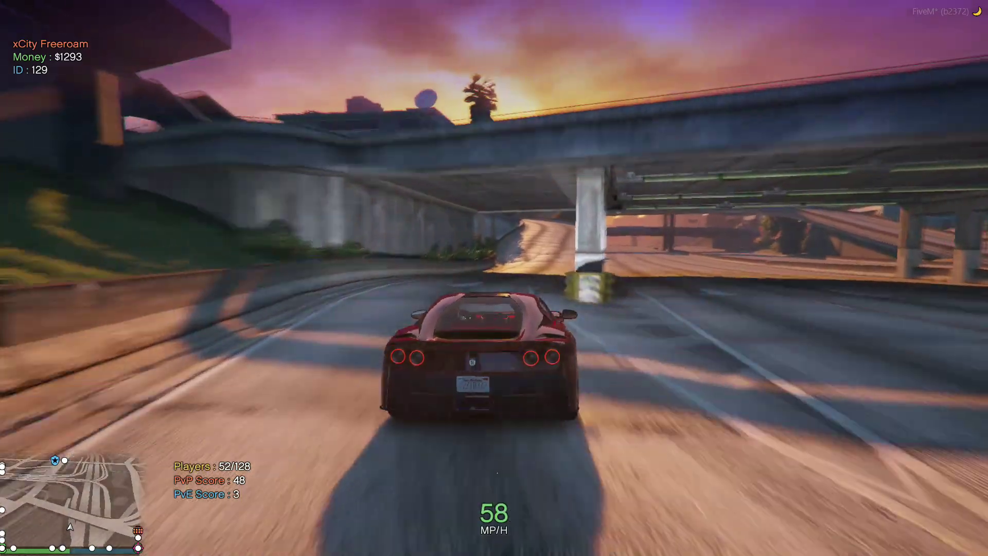
pyautogui.press('w')
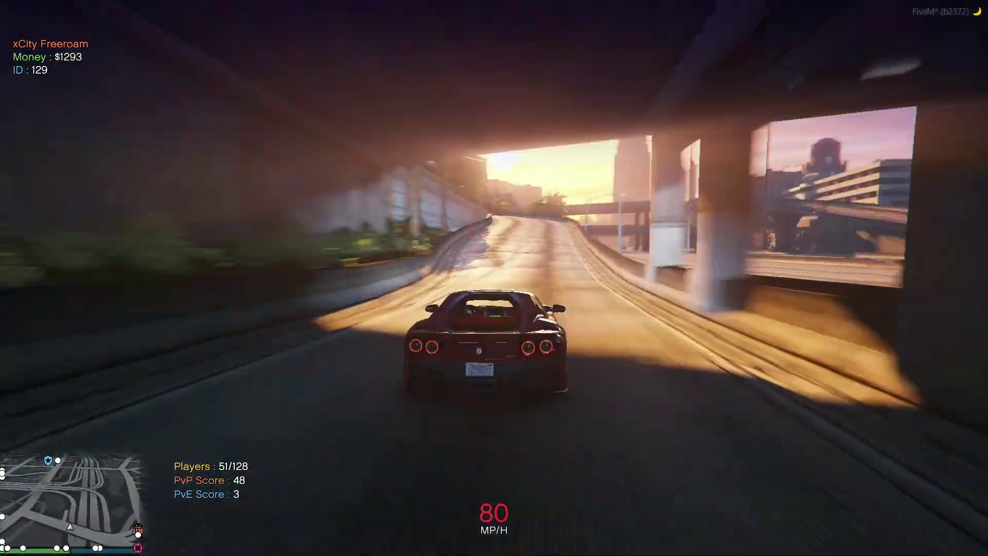
pyautogui.press('s')
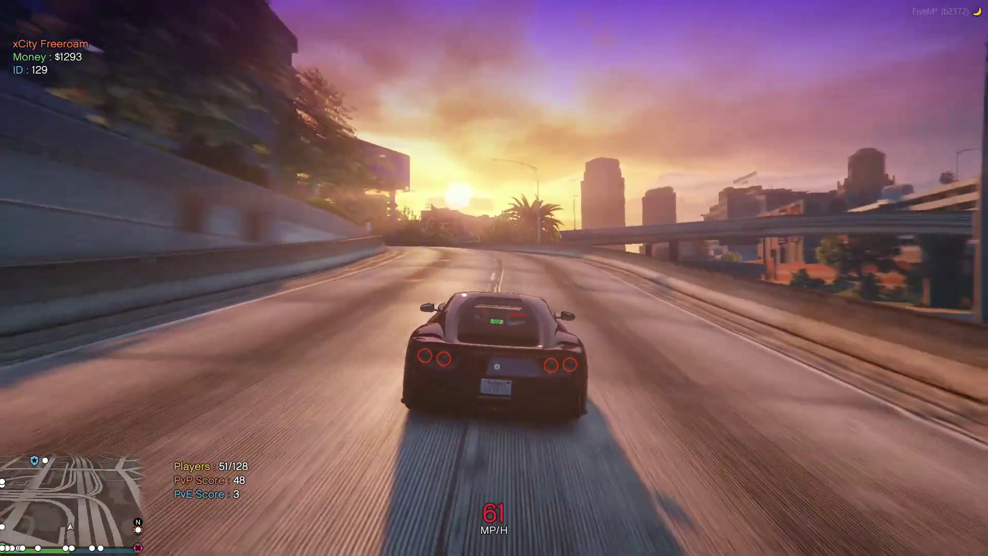
pyautogui.press('s')
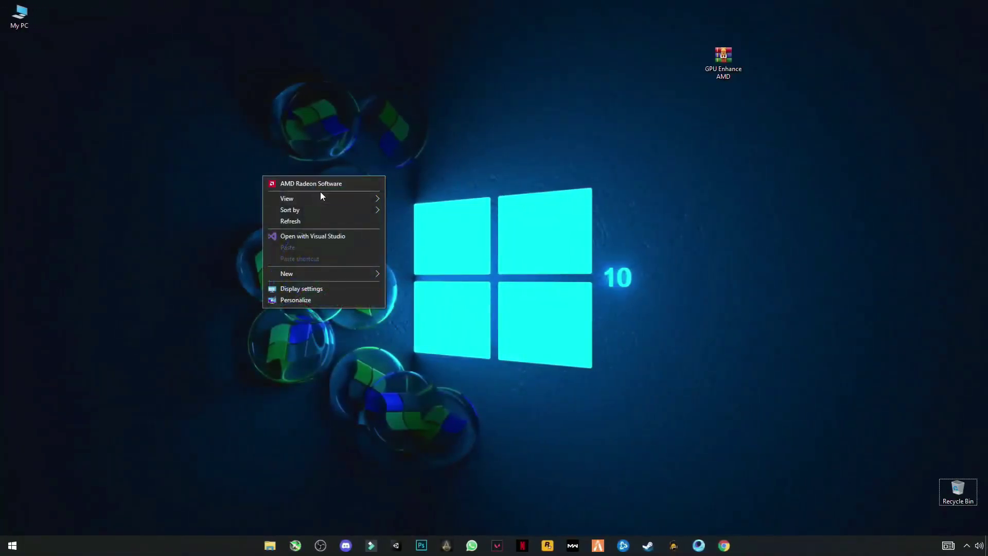
# Launch Radeon Software and switch off Anti-Lag and Image Sharpening, revealing Advanced settings
pyautogui.click(339, 182)
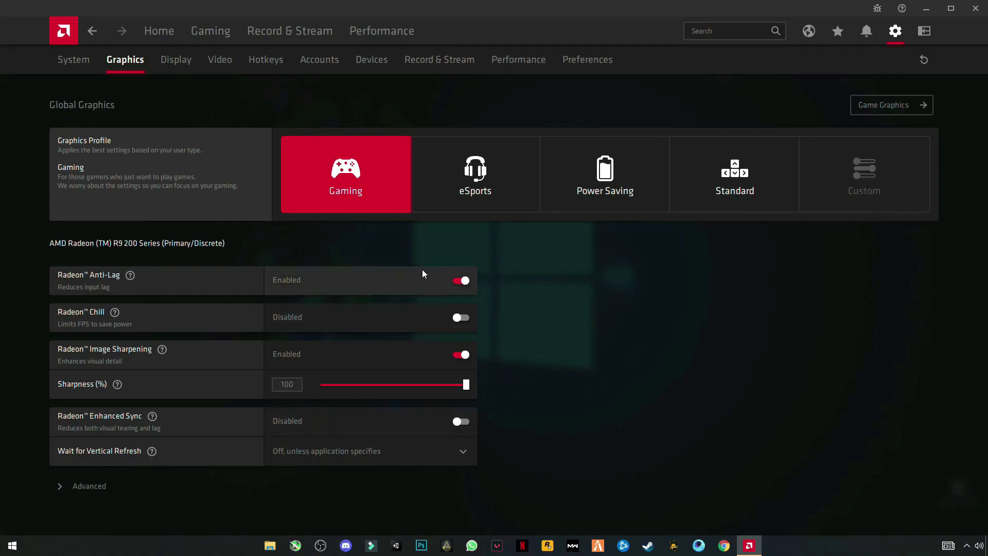
pyautogui.click(459, 281)
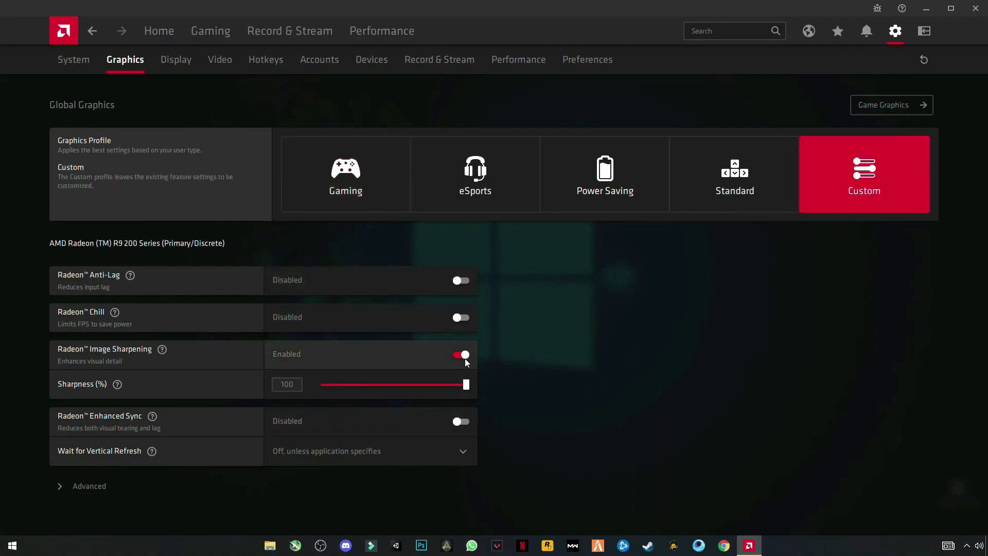
pyautogui.click(463, 354)
pyautogui.click(88, 456)
pyautogui.scroll(-5, 435, 375)
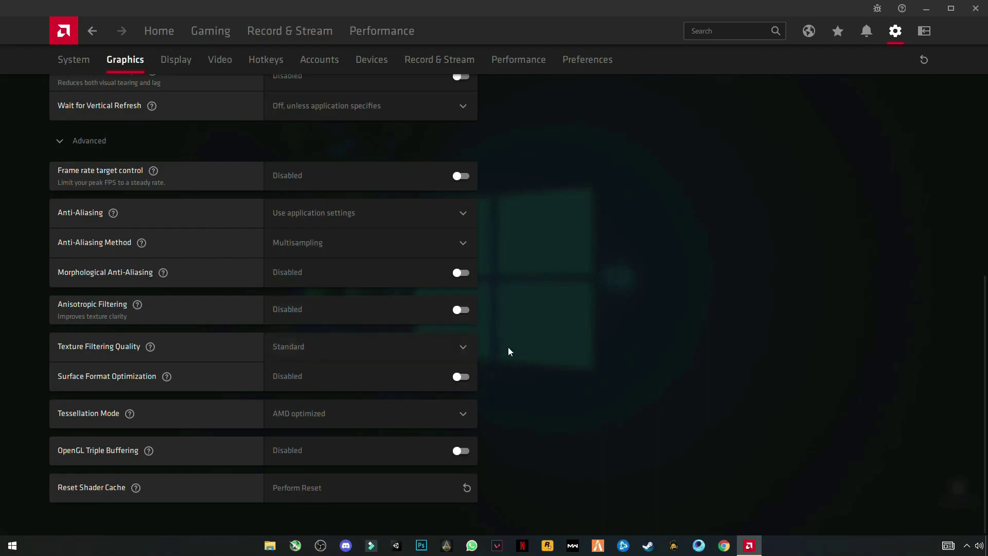
pyautogui.scroll(1, 515, 377)
pyautogui.scroll(5, 514, 378)
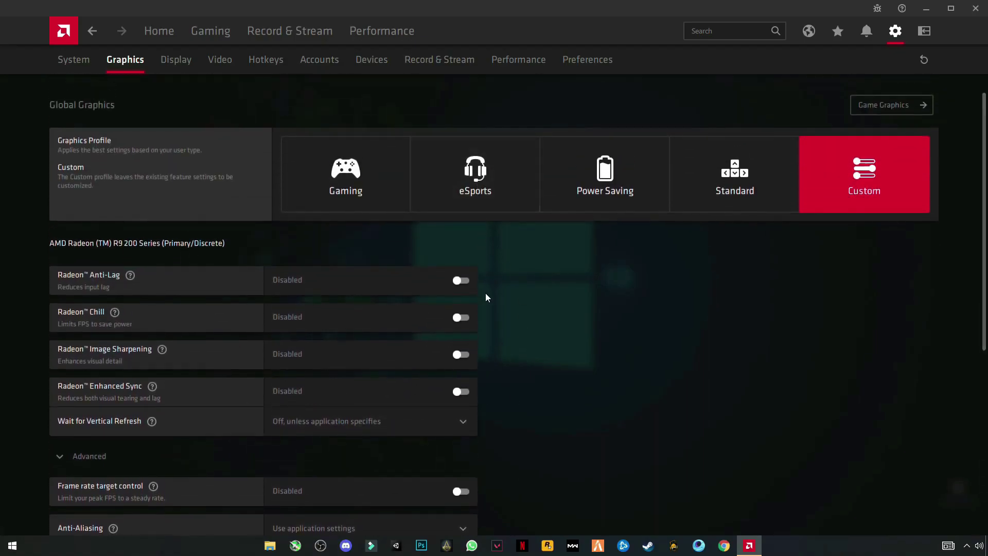
pyautogui.scroll(-4, 486, 293)
pyautogui.scroll(-3, 476, 301)
pyautogui.scroll(6, 501, 288)
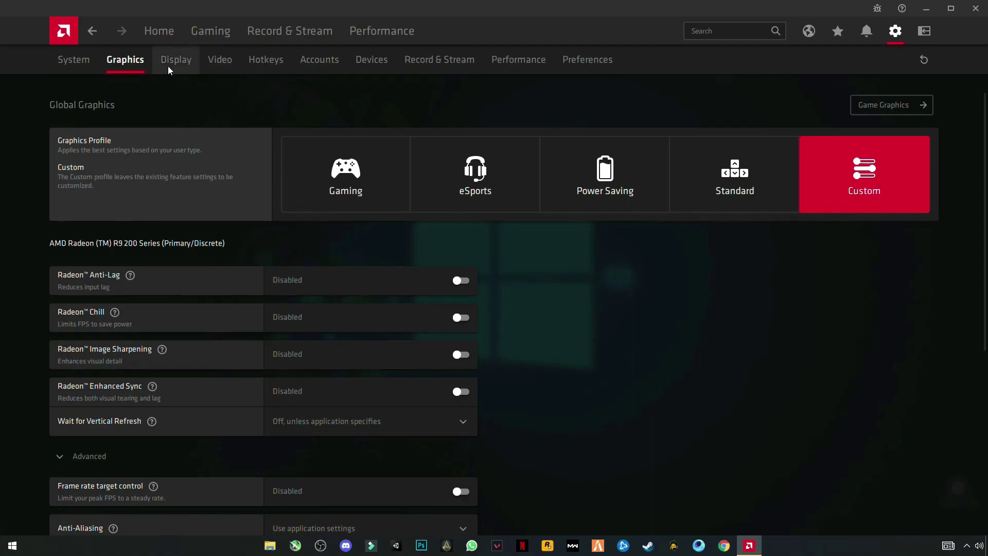
# Review the Display, Video, Hotkeys, Accounts and Devices settings pages
pyautogui.click(175, 59)
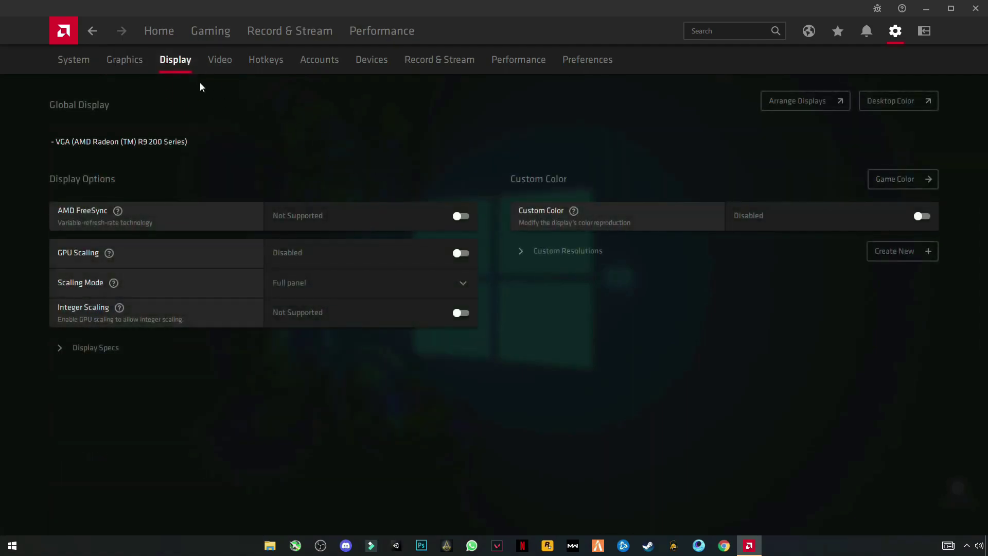
pyautogui.click(219, 60)
pyautogui.click(265, 60)
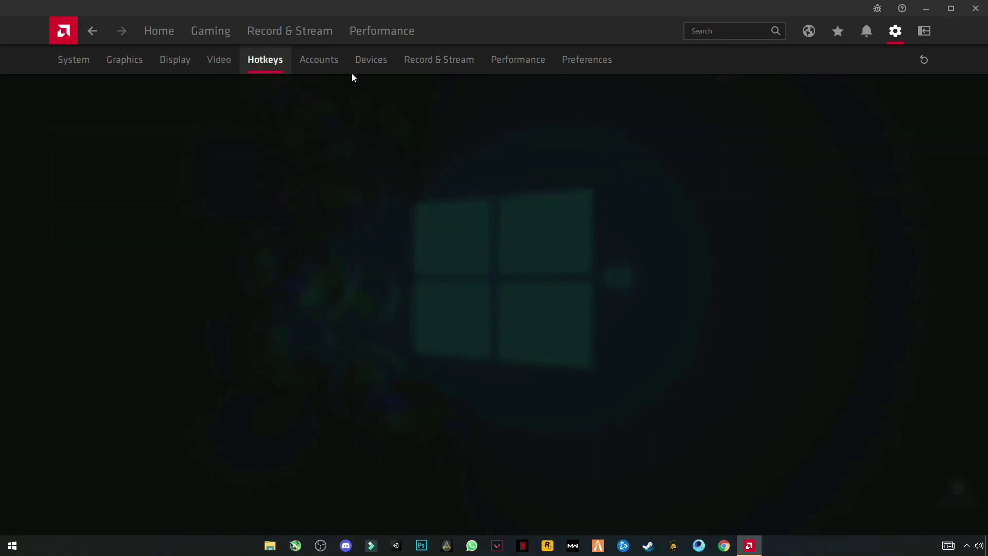
pyautogui.click(319, 59)
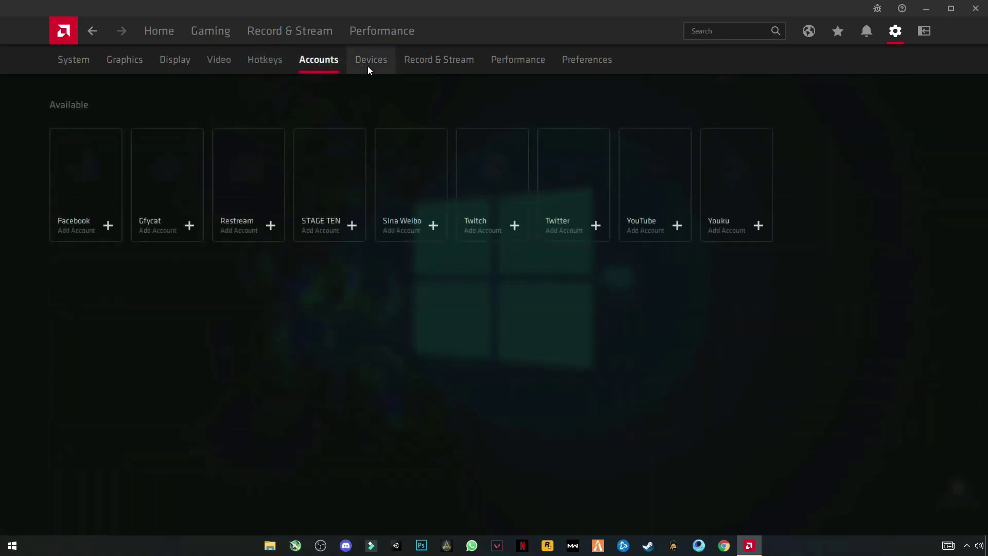
pyautogui.click(368, 65)
# Review Record & Stream, Performance and Preferences, then close Radeon Software
pyautogui.click(425, 67)
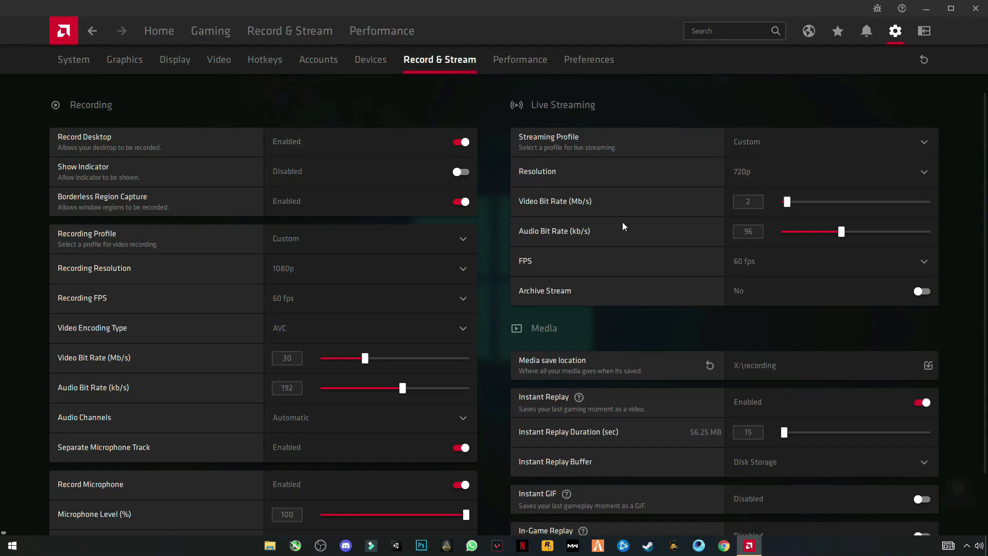
pyautogui.scroll(-1, 615, 224)
pyautogui.scroll(1, 581, 236)
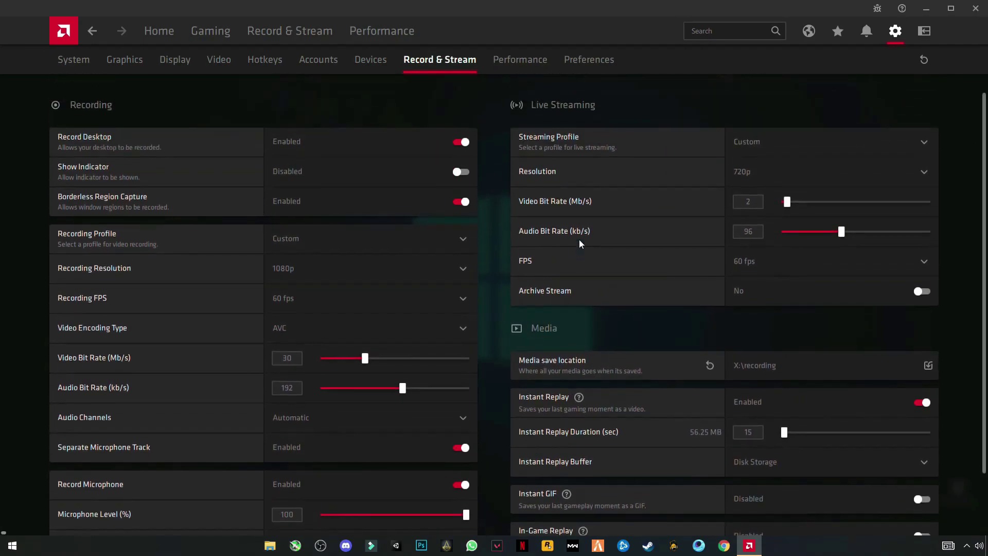
pyautogui.click(511, 68)
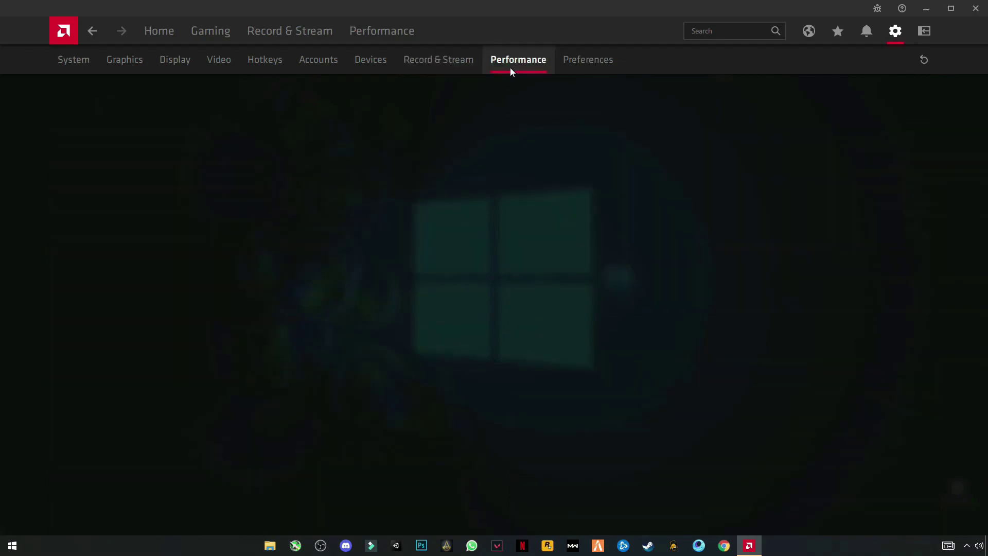
pyautogui.click(575, 63)
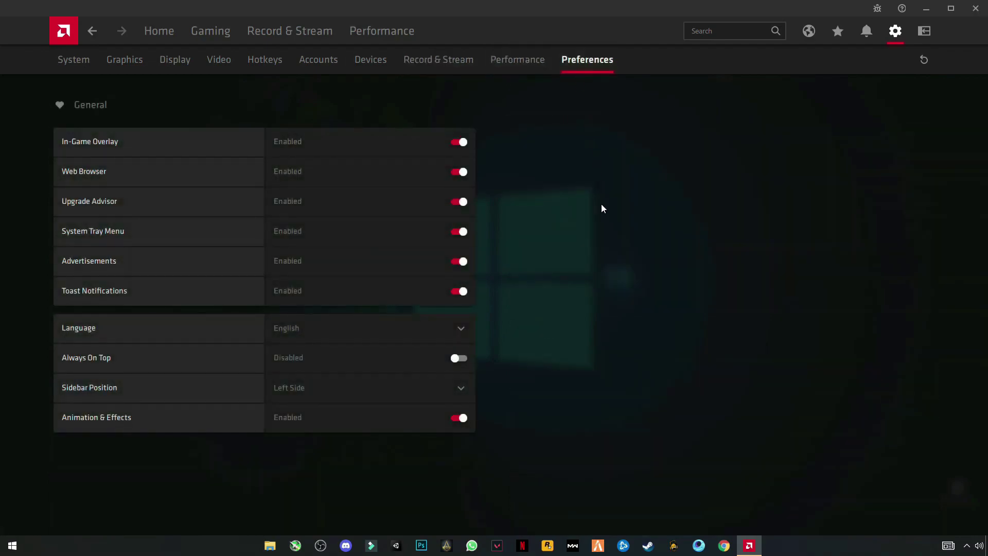
pyautogui.click(975, 8)
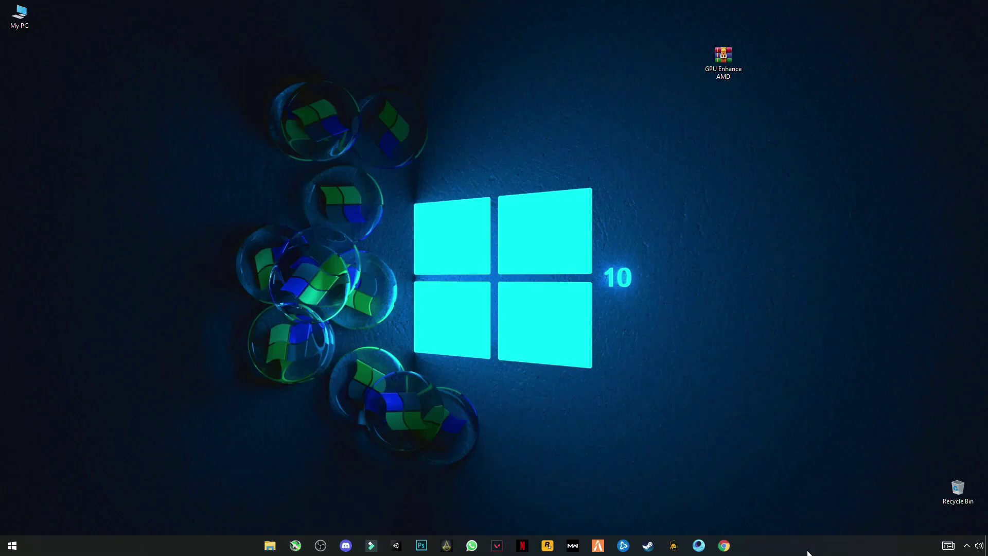
# Launch Windows Settings from Start and go to Notifications & actions
pyautogui.click(13, 546)
pyautogui.click(14, 502)
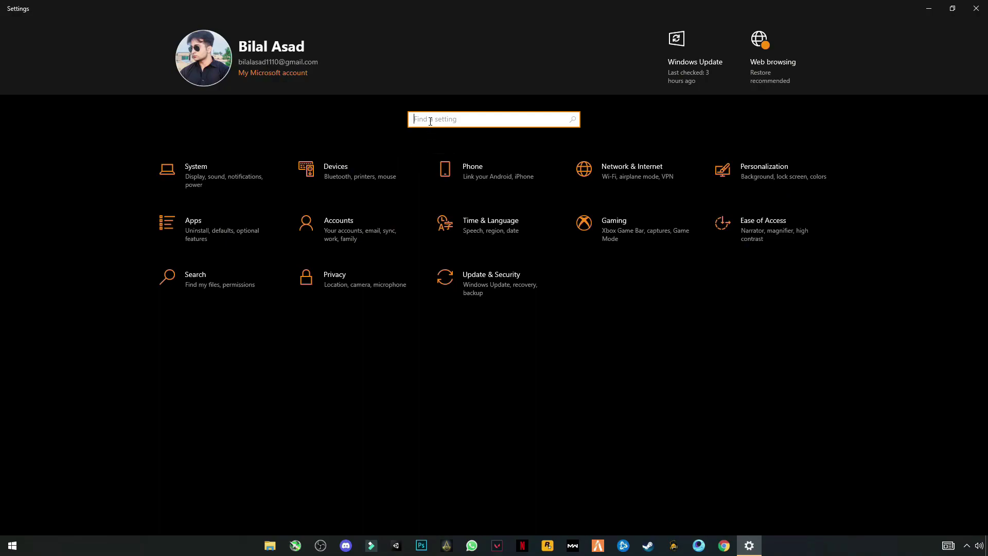
pyautogui.write('noti')
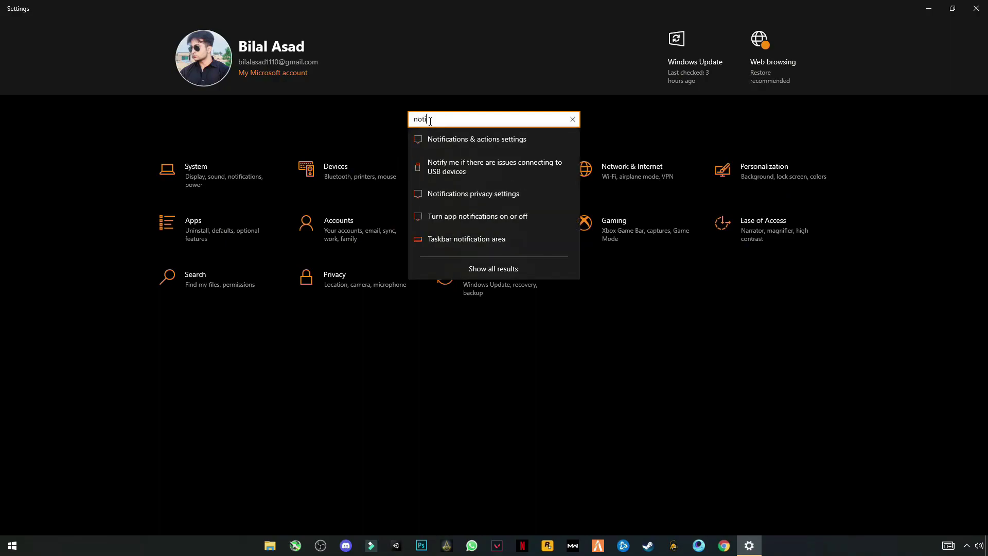
pyautogui.click(476, 139)
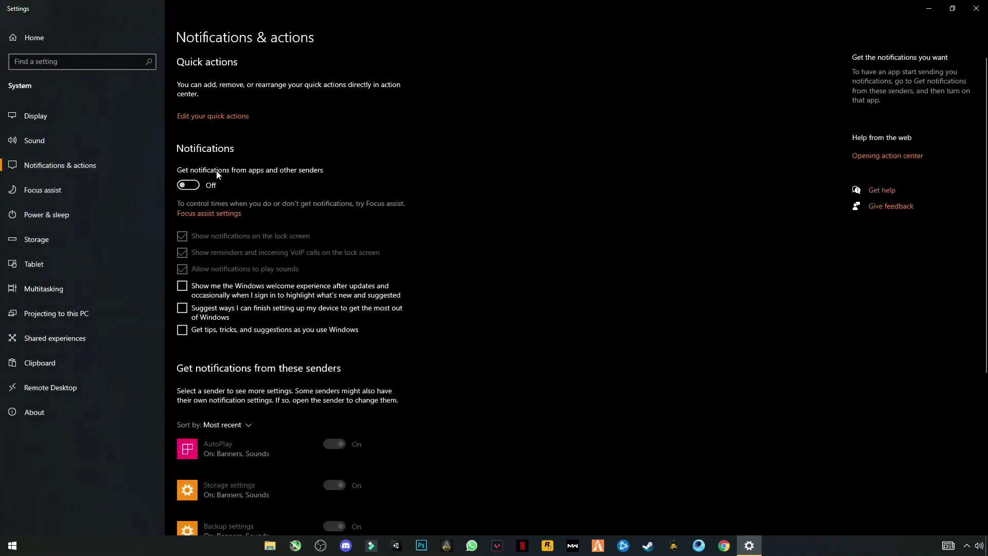
pyautogui.scroll(-5, 325, 277)
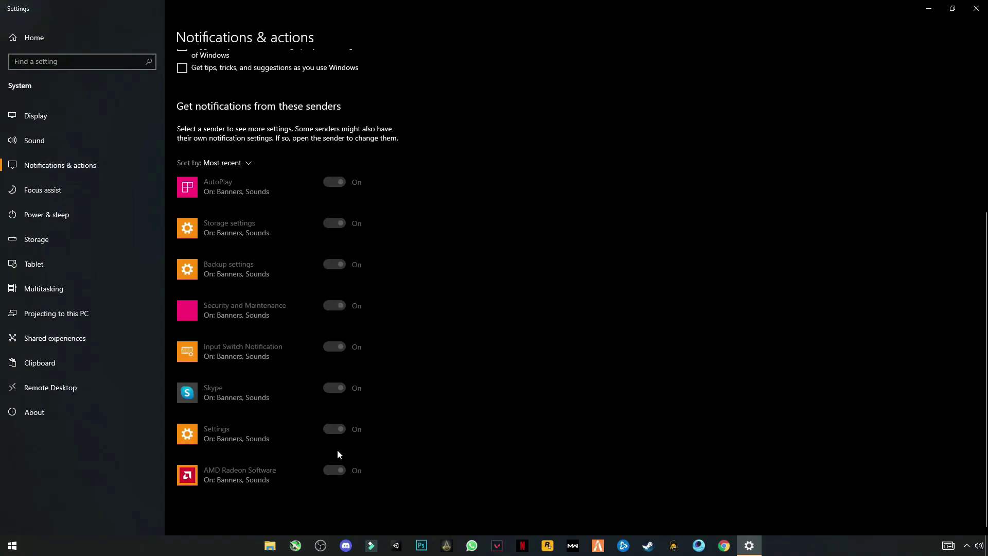
pyautogui.scroll(5, 329, 187)
pyautogui.scroll(2, 349, 280)
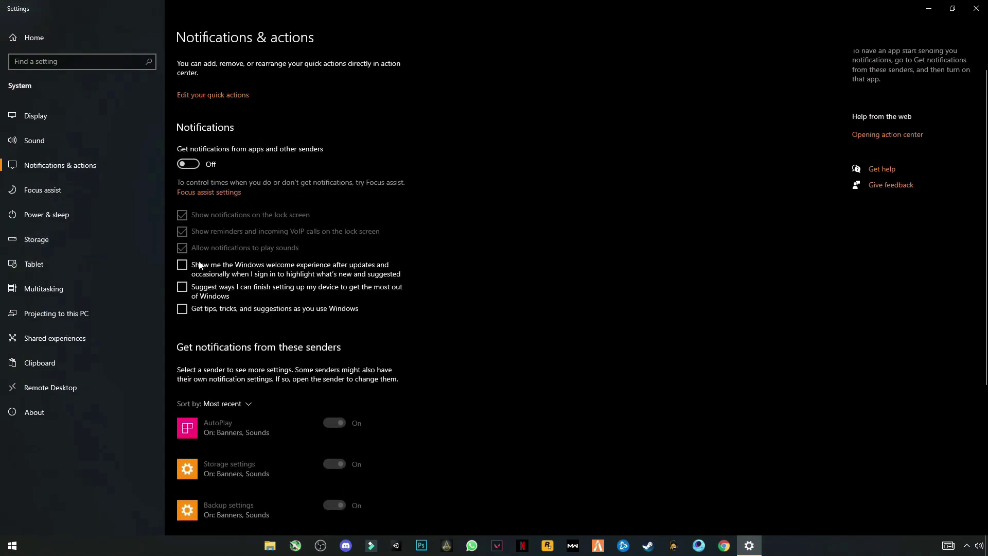
# Check Focus assist and Power & sleep, then bring up the Control Panel power plan options
pyautogui.click(45, 200)
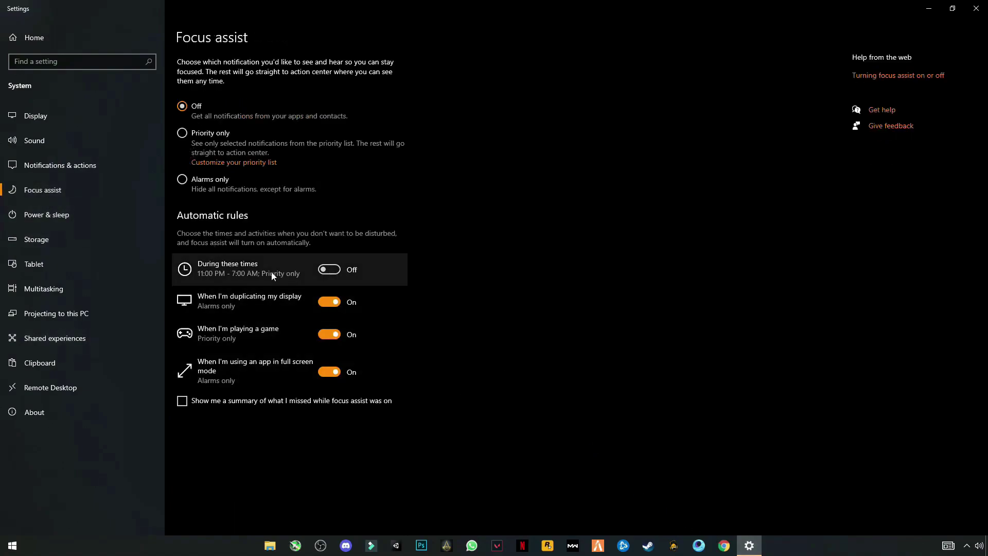
pyautogui.click(51, 215)
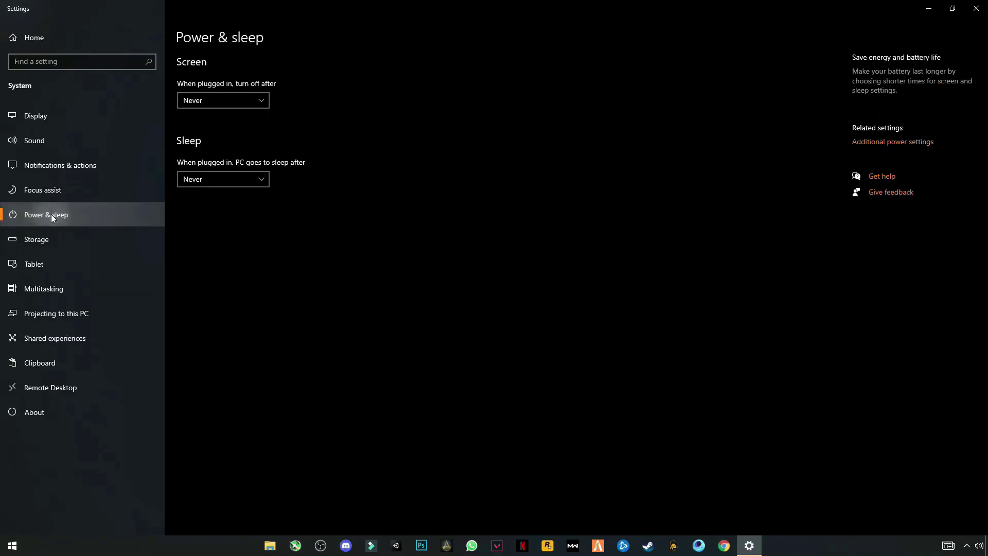
pyautogui.click(885, 142)
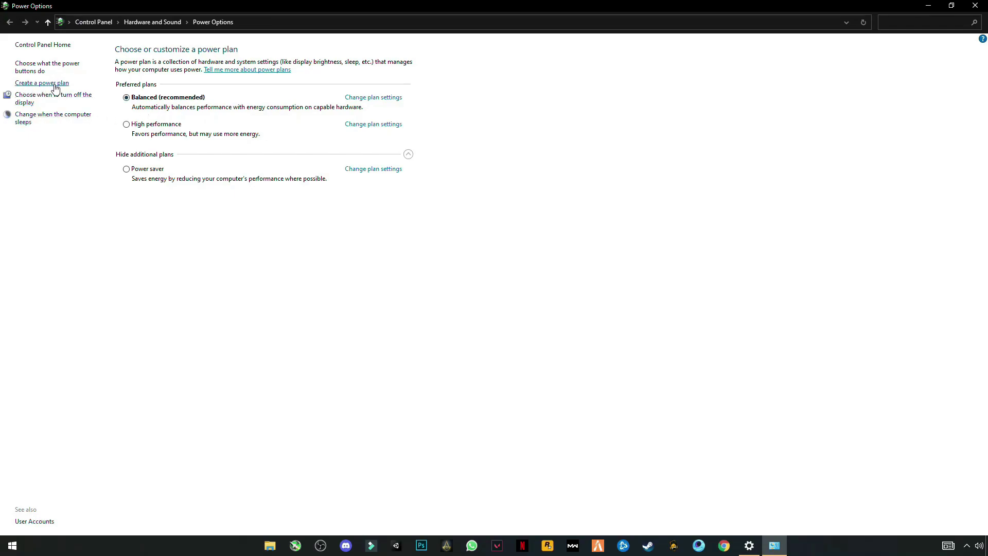
# Create a new power plan based on High performance and name it Gaming
pyautogui.click(54, 87)
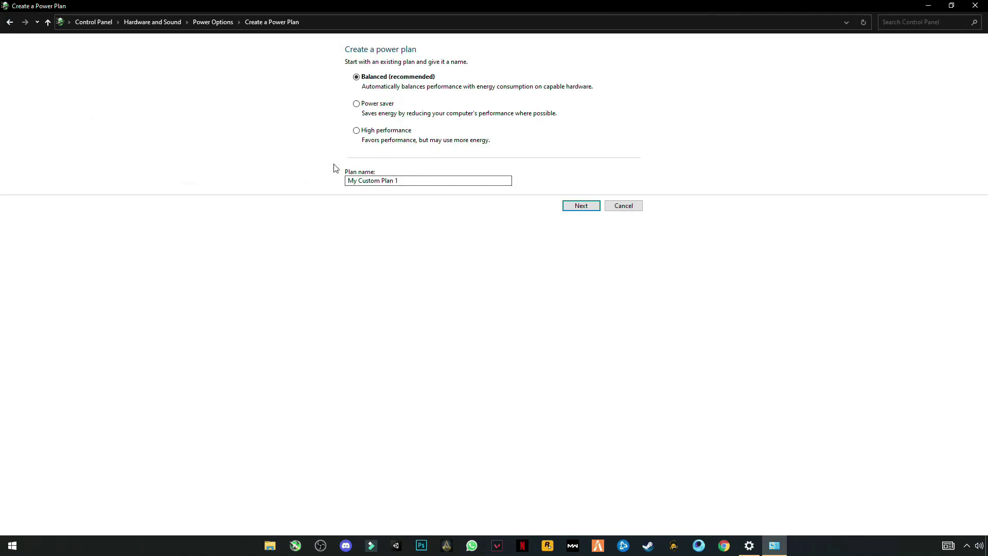
pyautogui.click(355, 130)
pyautogui.click(410, 180)
pyautogui.moveTo(402, 180); pyautogui.dragTo(345, 180)
pyautogui.write('Gaming')
pyautogui.click(580, 205)
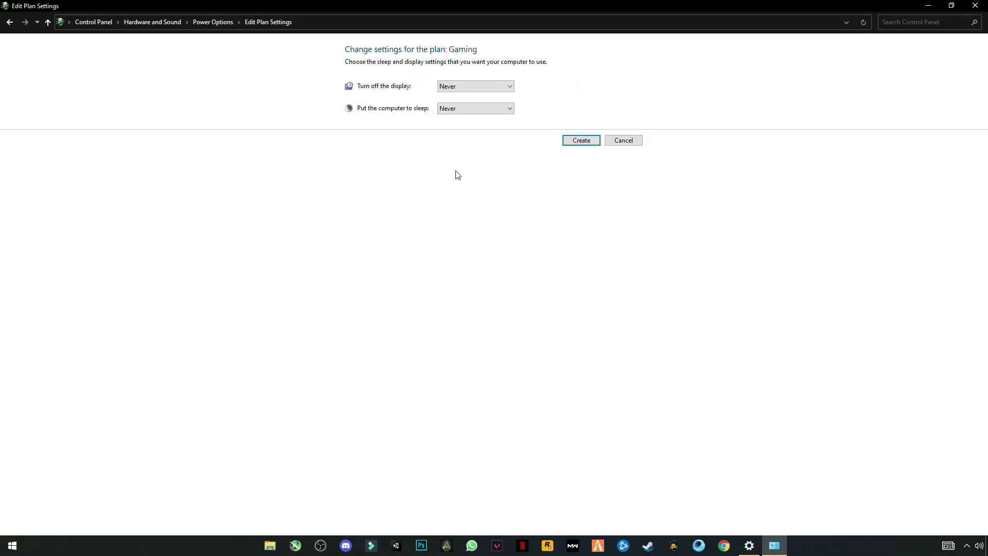
# Set display turn-off and sleep to Never, create the plan and close Power Options
pyautogui.click(477, 88)
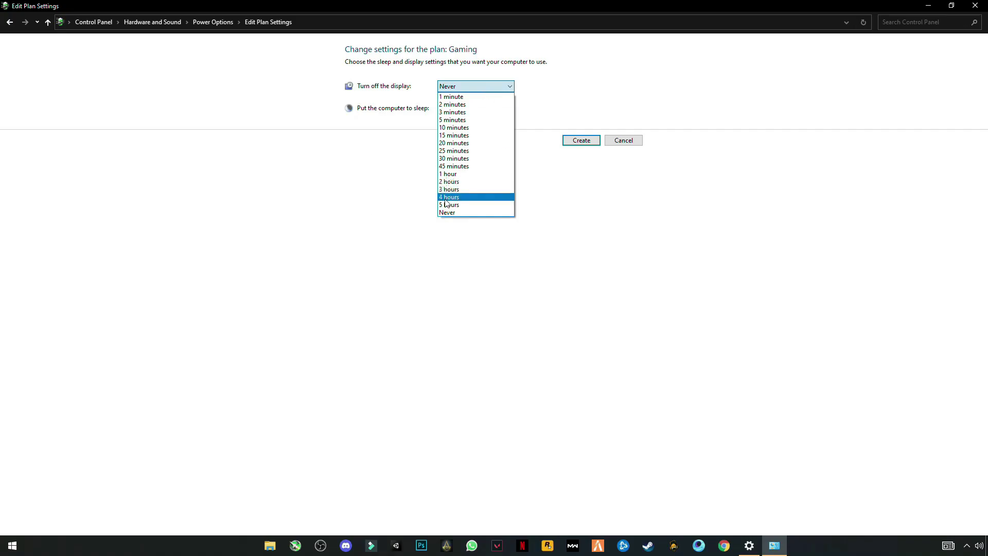
pyautogui.click(462, 213)
pyautogui.click(458, 109)
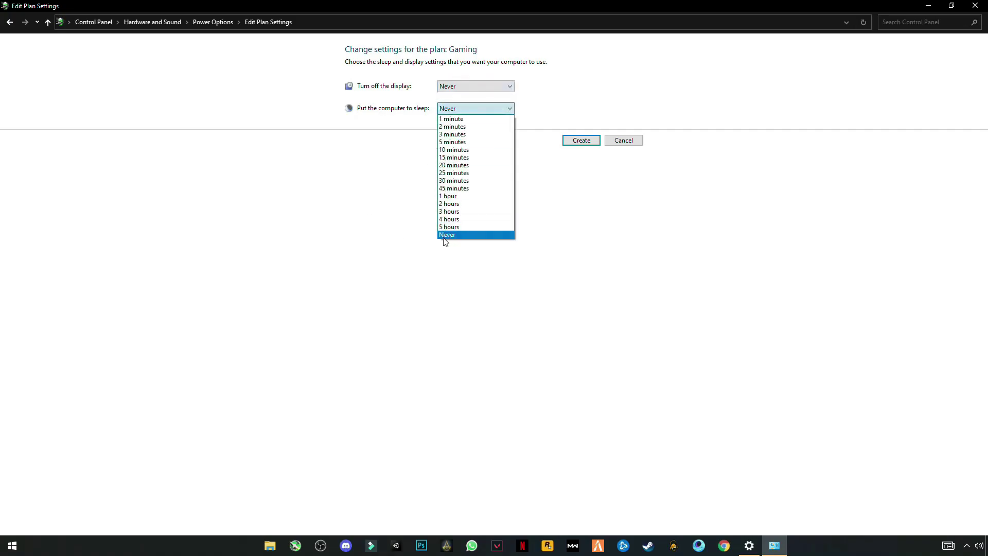
pyautogui.click(450, 235)
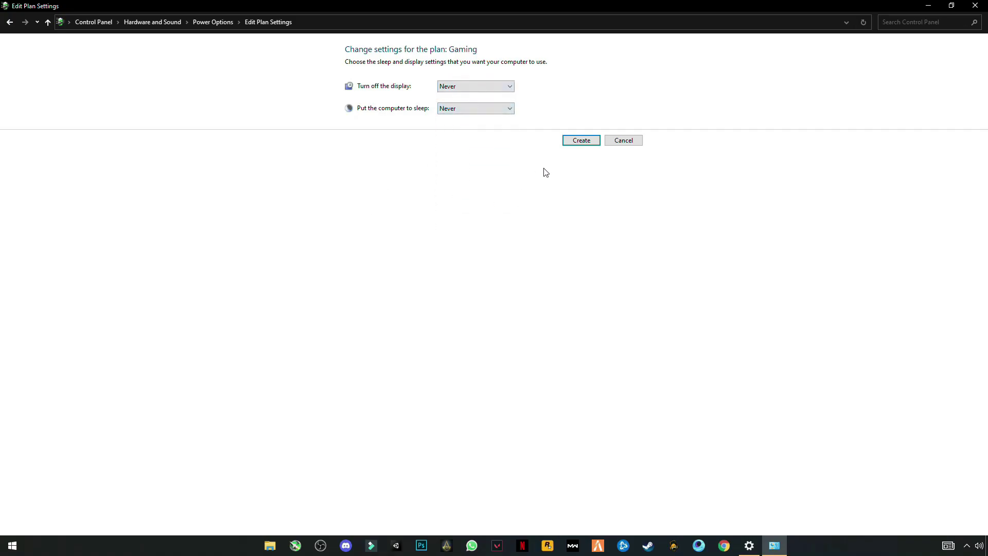
pyautogui.click(581, 141)
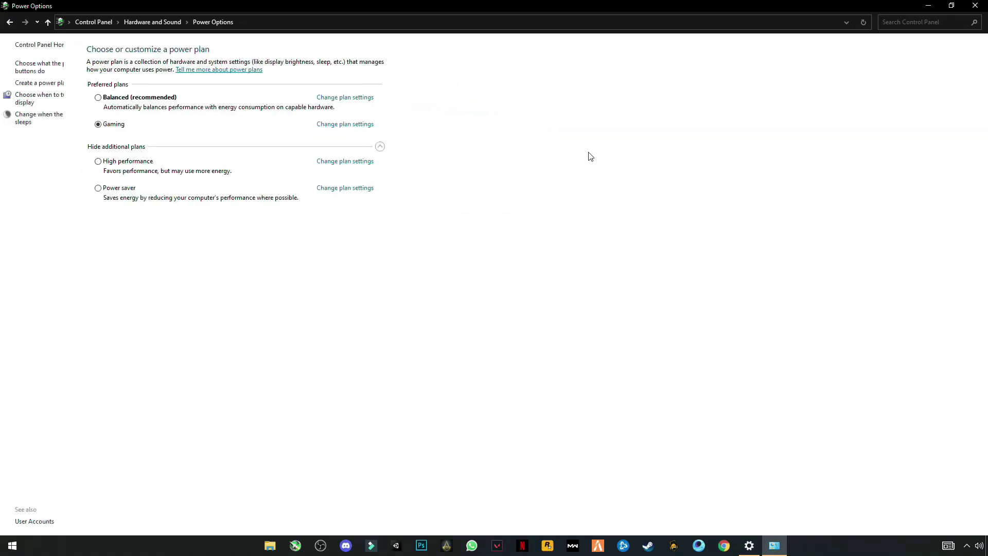
pyautogui.click(979, 6)
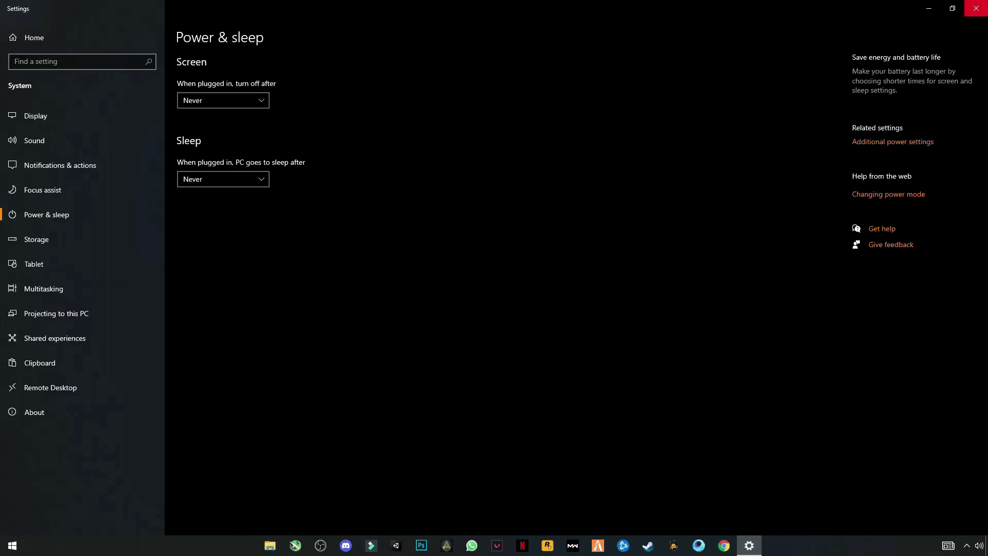
# From My PC properties, reach Advanced system settings and the Performance options
pyautogui.click(976, 8)
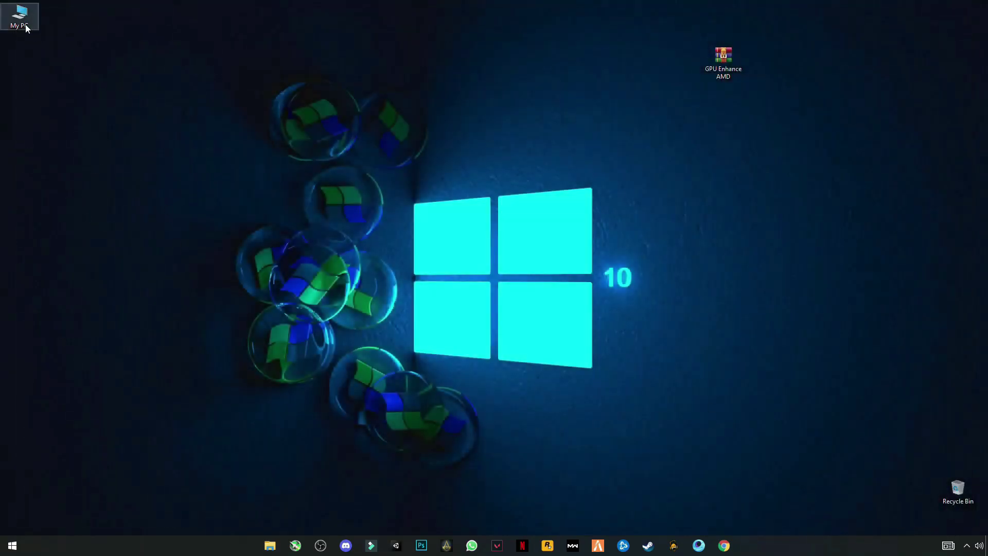
pyautogui.doubleClick(25, 24)
pyautogui.rightClick(276, 302)
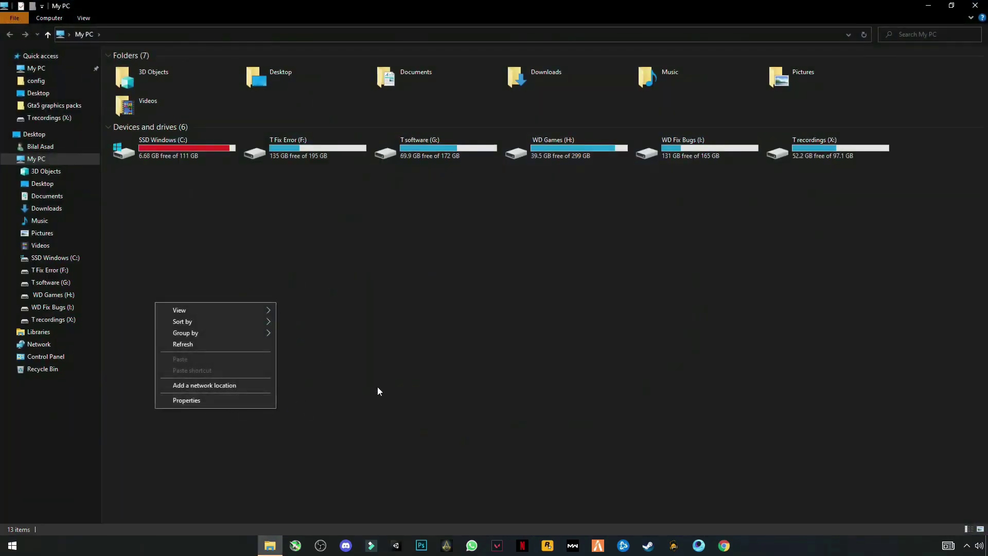
pyautogui.rightClick(307, 242)
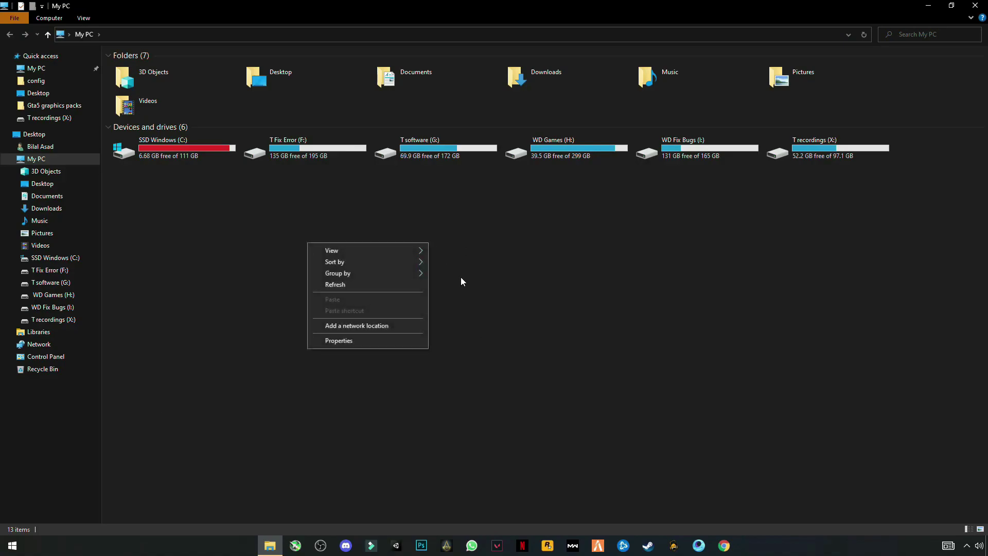
pyautogui.click(360, 343)
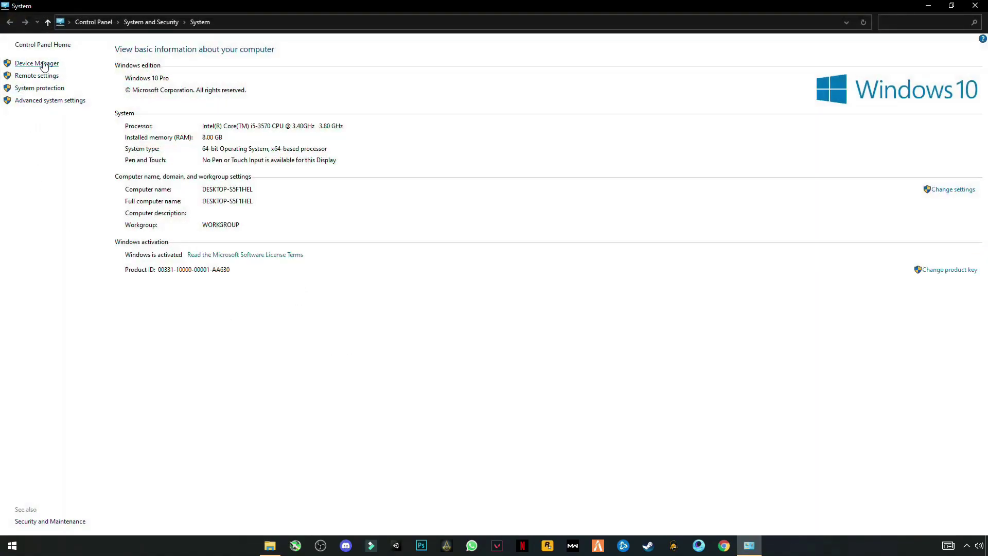
pyautogui.click(50, 100)
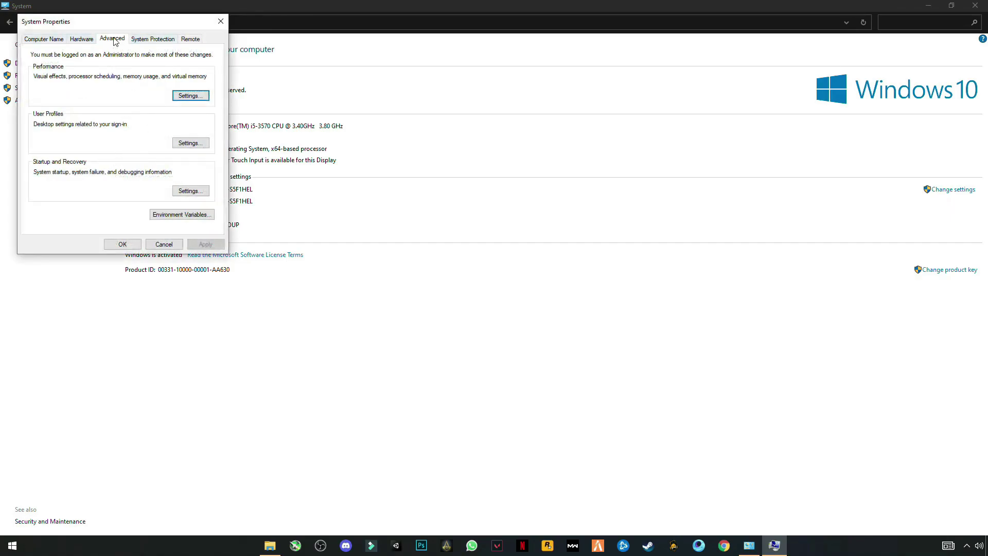
pyautogui.click(189, 96)
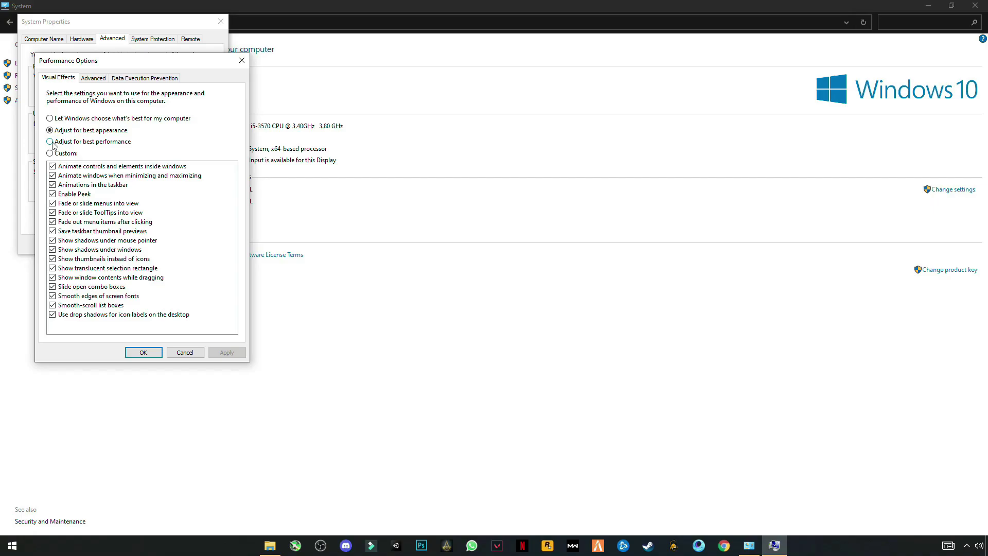
# Choose Adjust for best performance, apply it and close the dialogs
pyautogui.click(50, 141)
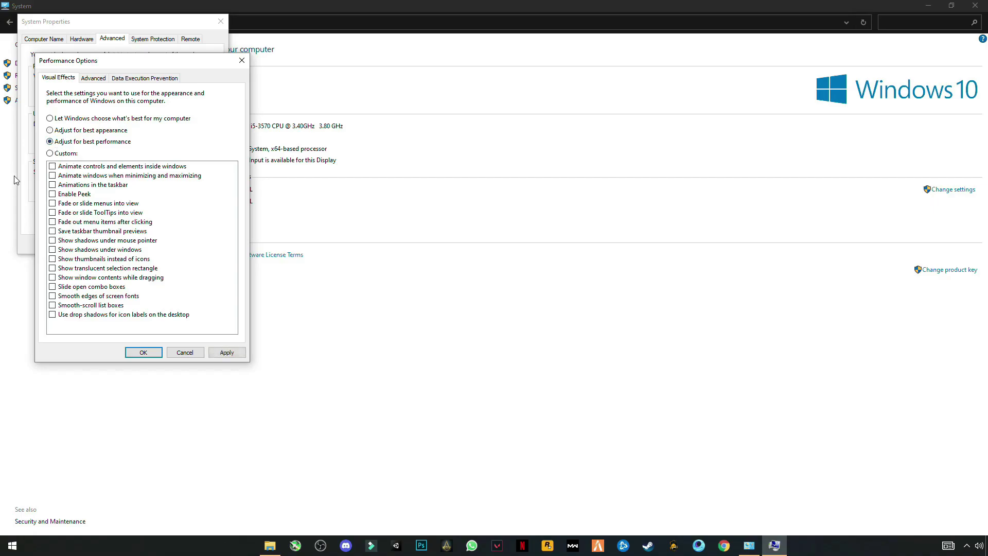
pyautogui.click(226, 353)
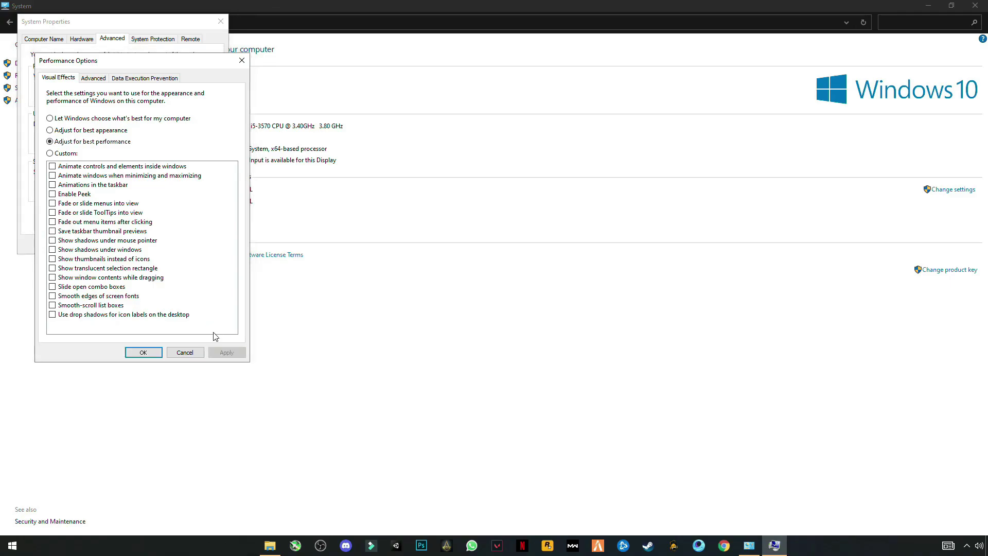
pyautogui.click(143, 352)
pyautogui.click(122, 245)
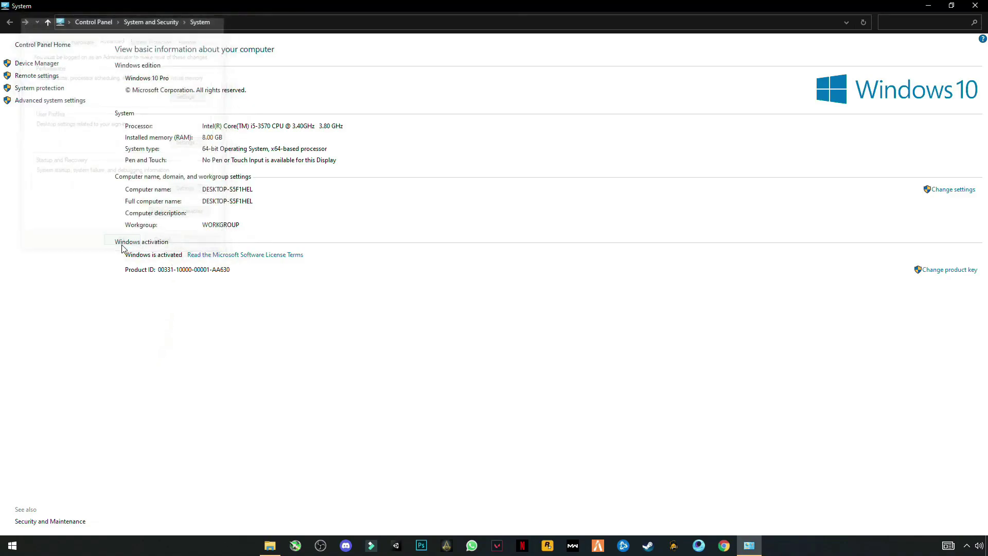
# Close the open windows and use Run with 'temp' to reach the Windows Temp folder
pyautogui.click(974, 6)
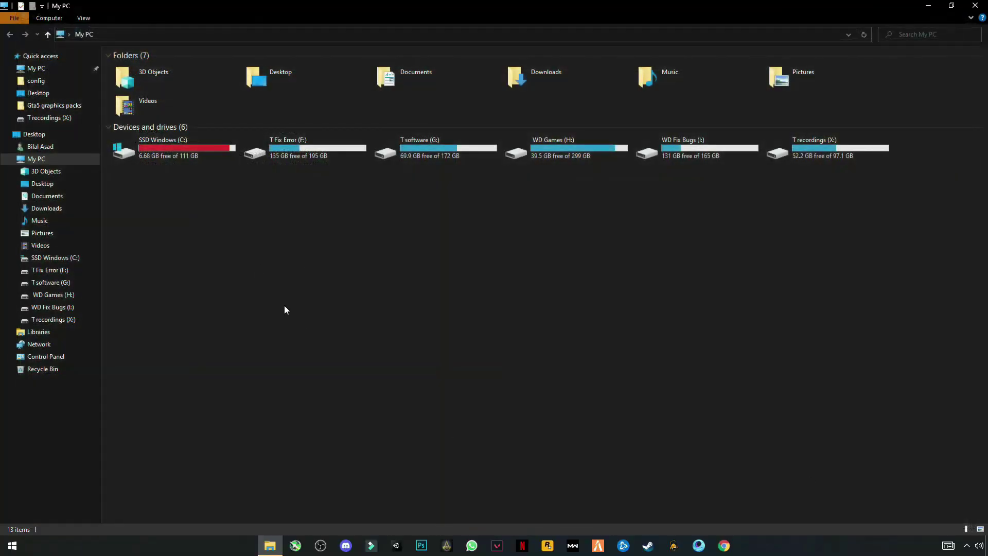
pyautogui.click(975, 6)
pyautogui.click(13, 545)
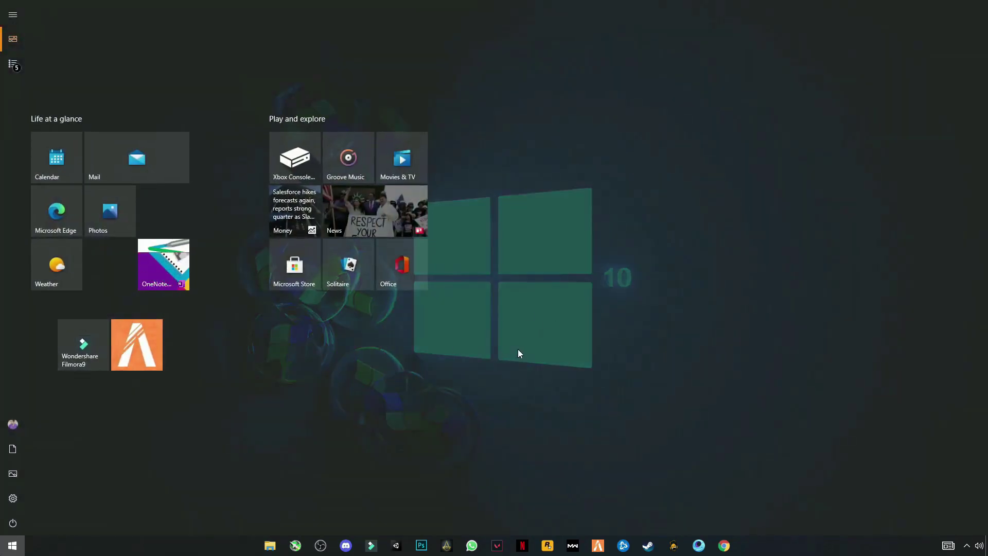
pyautogui.write('run')
pyautogui.press('Return')
pyautogui.moveTo(43, 432); pyautogui.dragTo(94, 375)
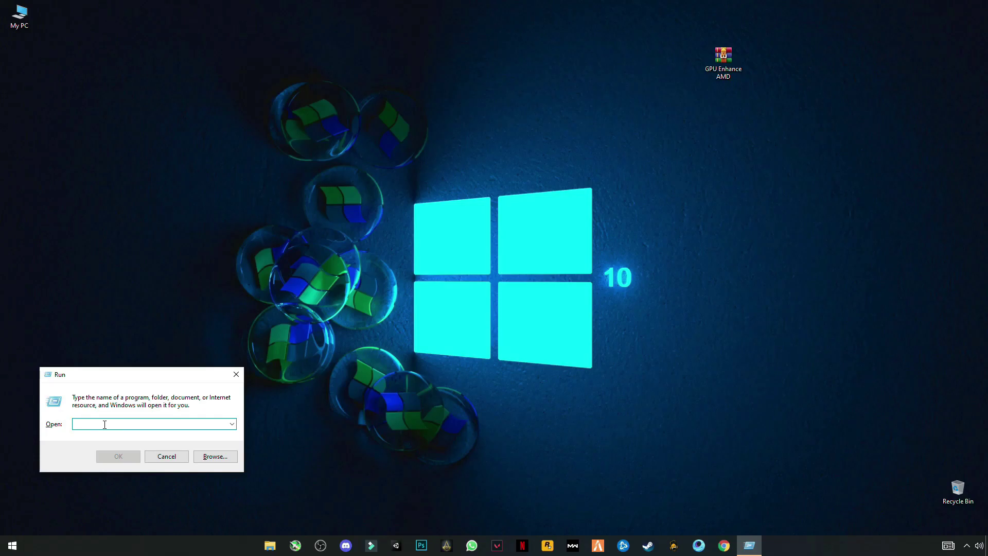
pyautogui.write('te')
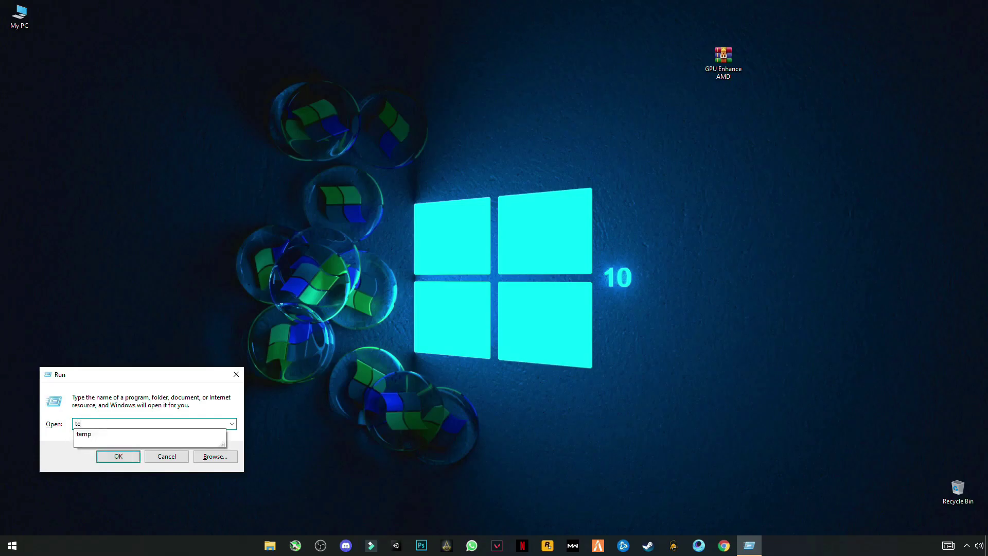
pyautogui.write('mp')
pyautogui.press('Return')
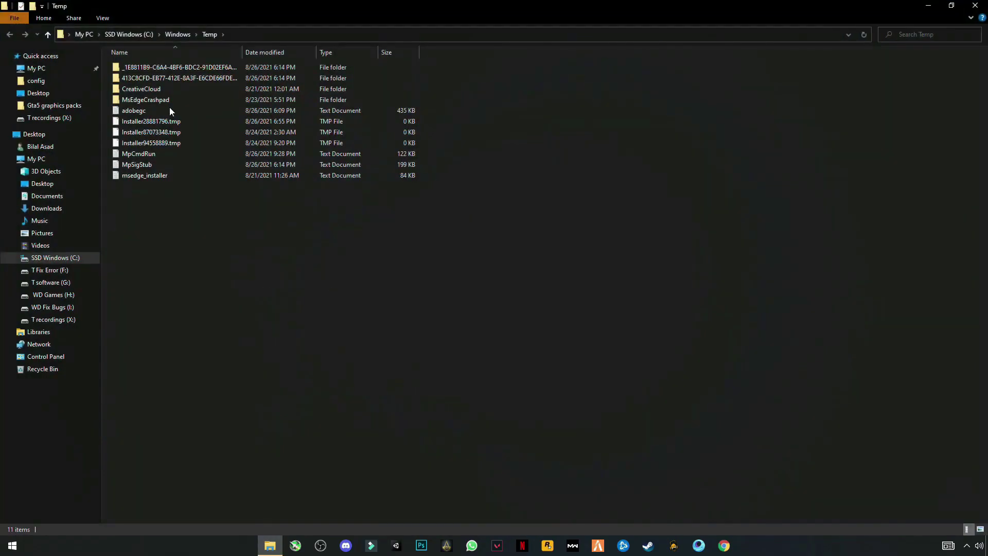
# Delete everything in Temp, skipping the two in-use files, then close the folder
pyautogui.moveTo(183, 257); pyautogui.dragTo(165, 70)
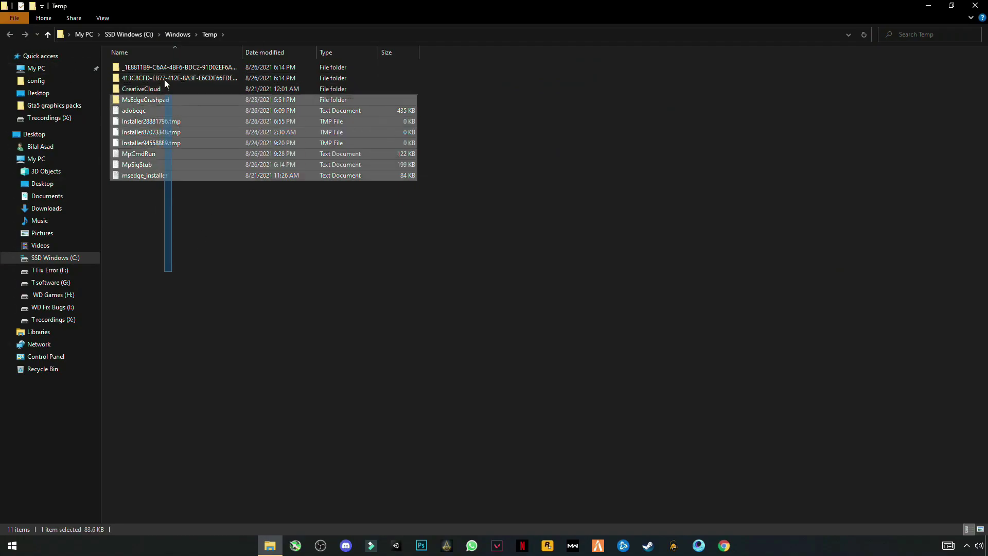
pyautogui.rightClick(196, 93)
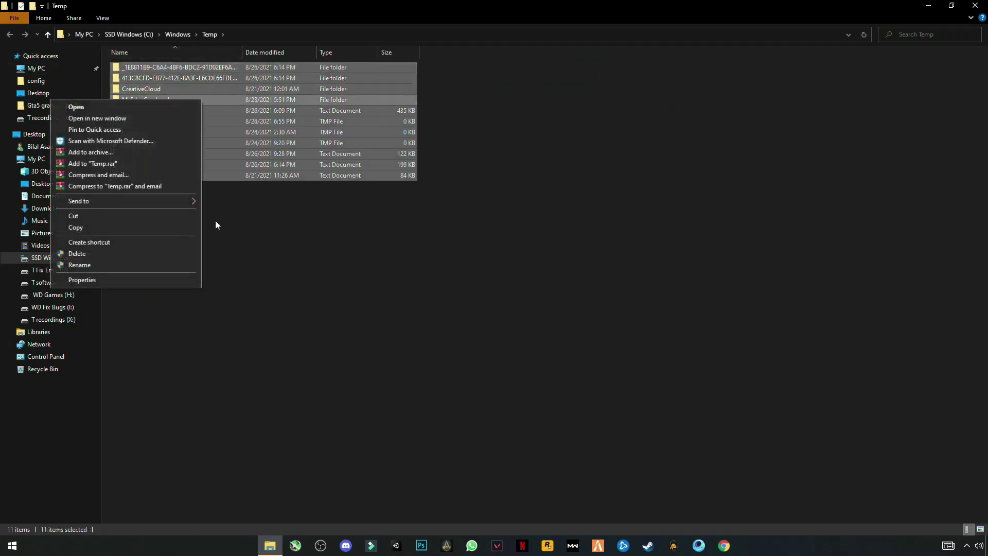
pyautogui.click(78, 254)
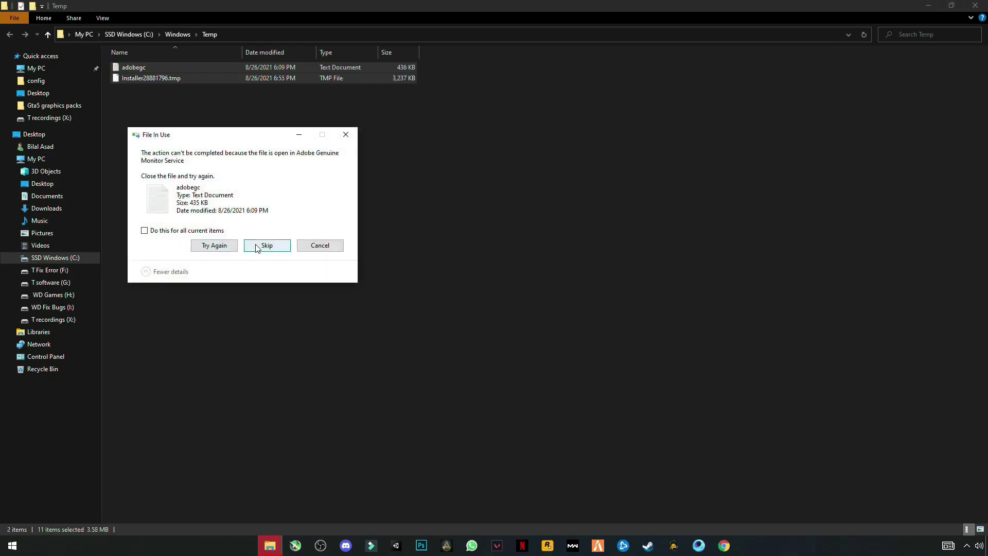
pyautogui.click(266, 246)
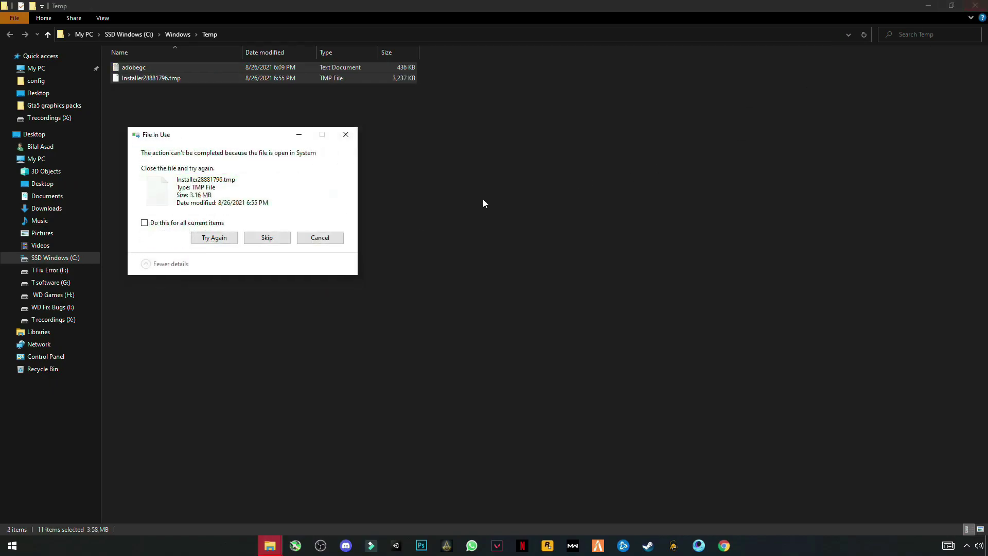
pyautogui.click(267, 236)
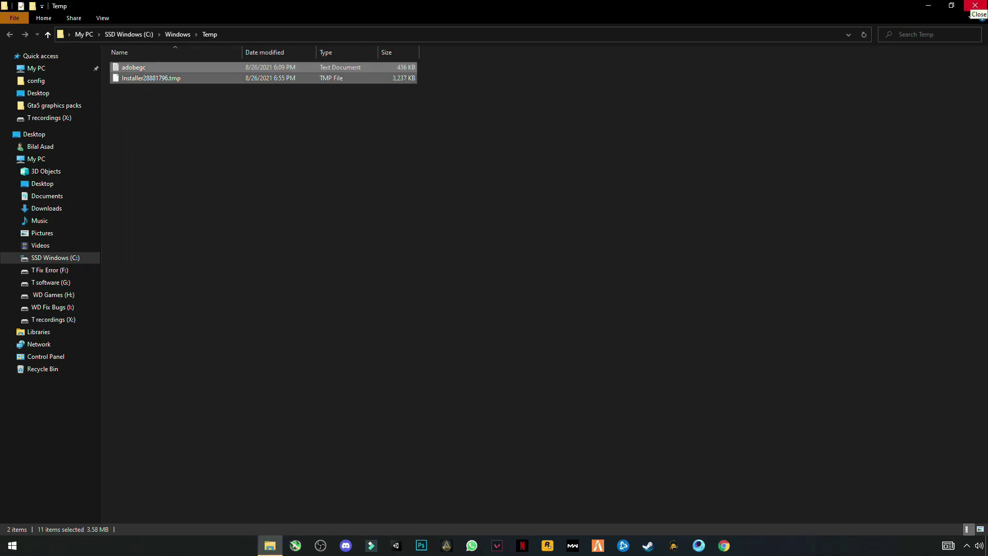
pyautogui.click(976, 6)
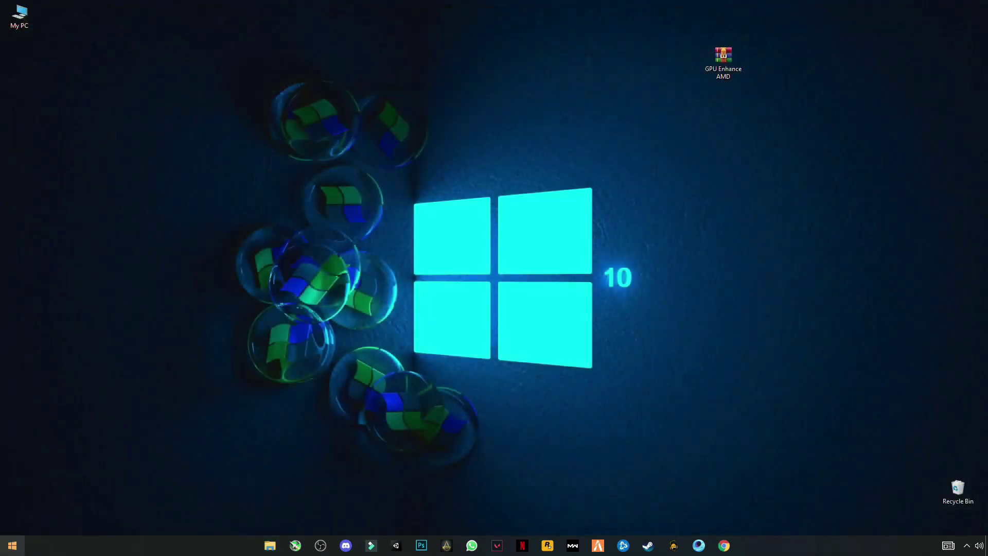
# Use Run with %temp% to reach the user Temp folder and select all items
pyautogui.press('super')
pyautogui.write('r')
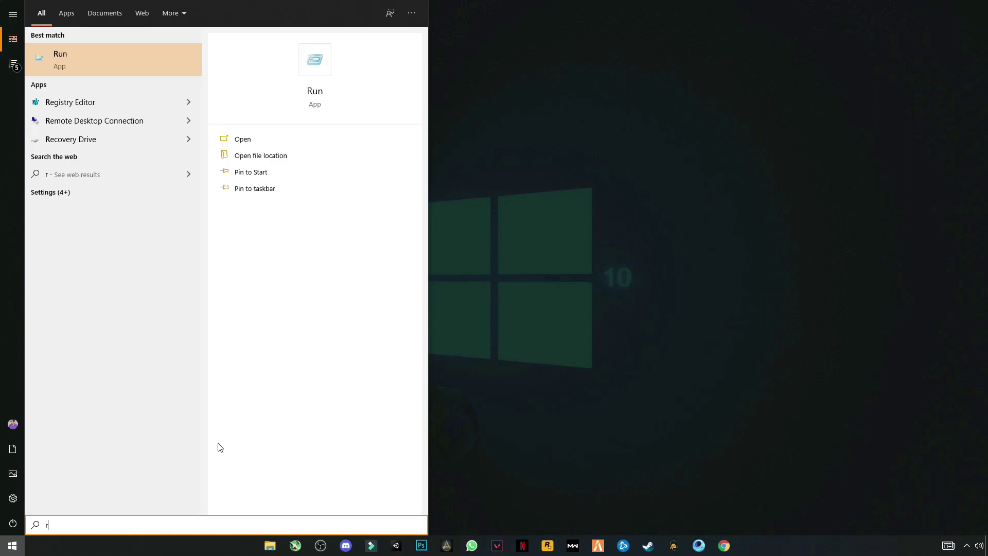
pyautogui.press('Return')
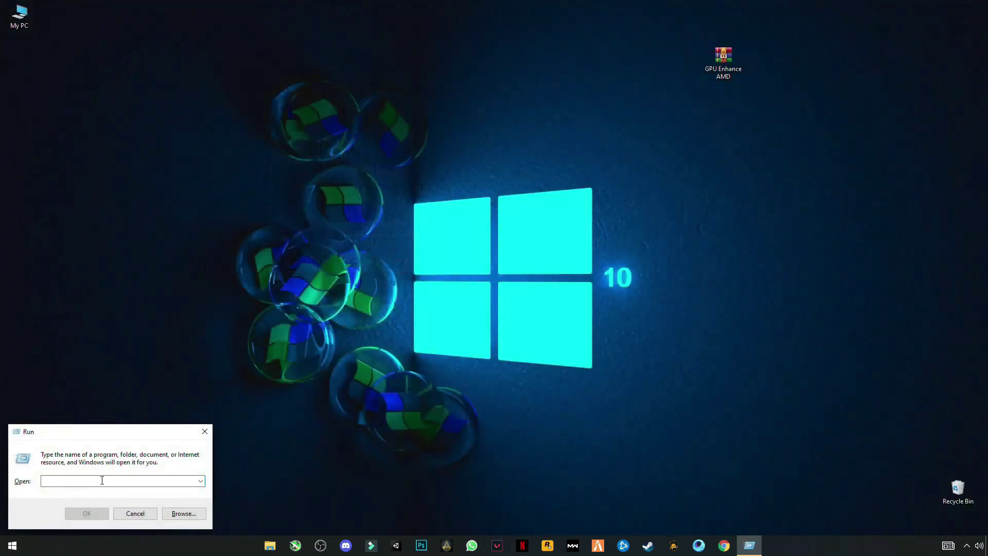
pyautogui.write('%temp')
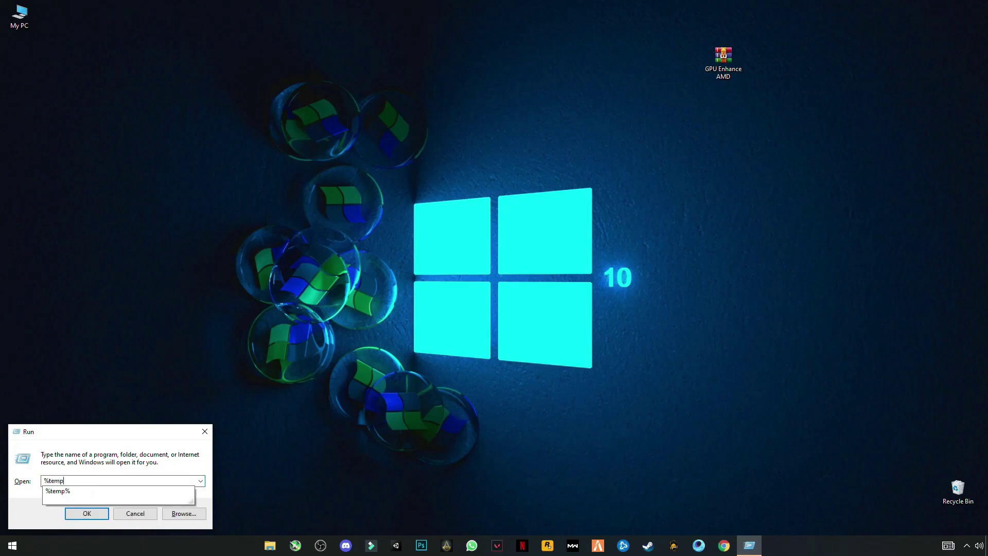
pyautogui.write('%')
pyautogui.press('Return')
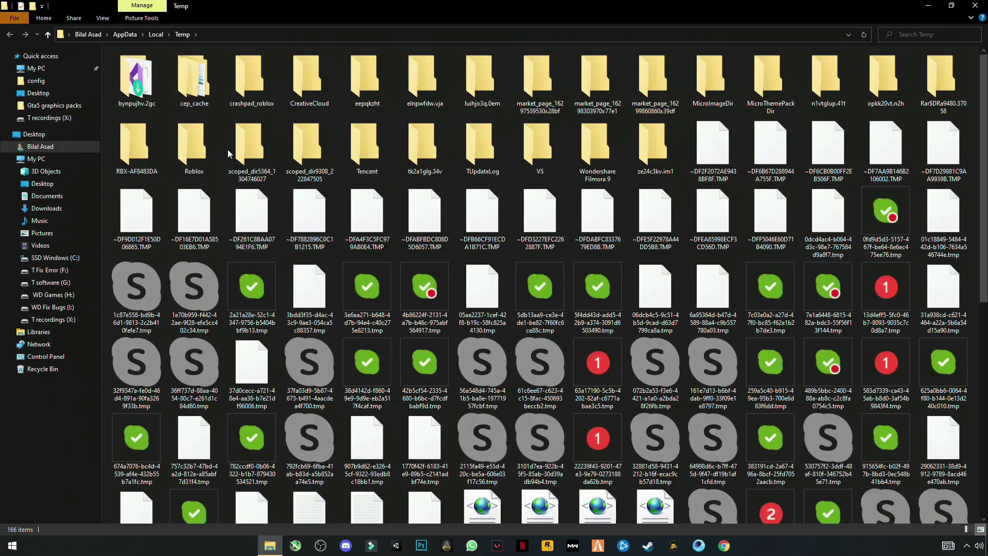
pyautogui.click(480, 295)
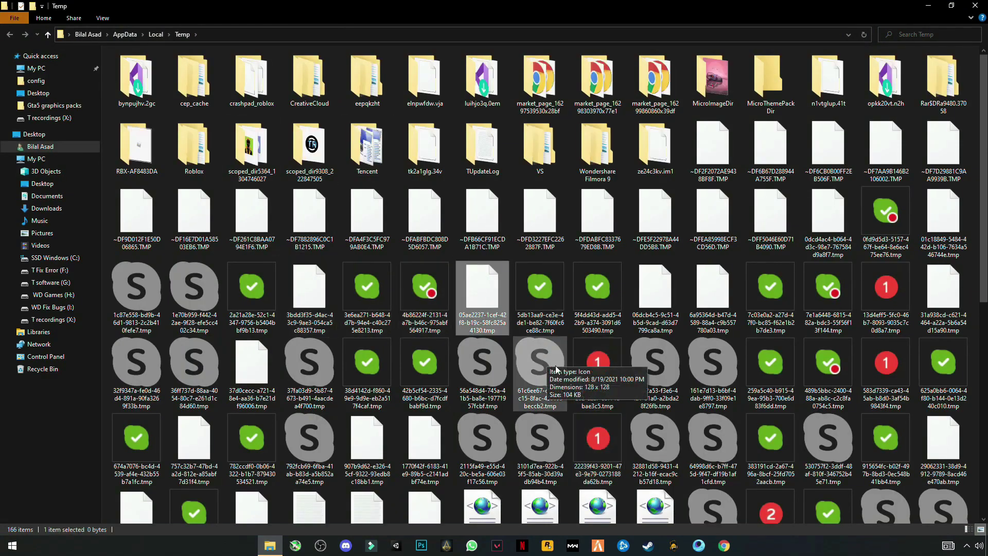
pyautogui.hotkey('ctrl', 'a')
# Delete the selection, skipping all in-use files, then close the folder
pyautogui.rightClick(374, 221)
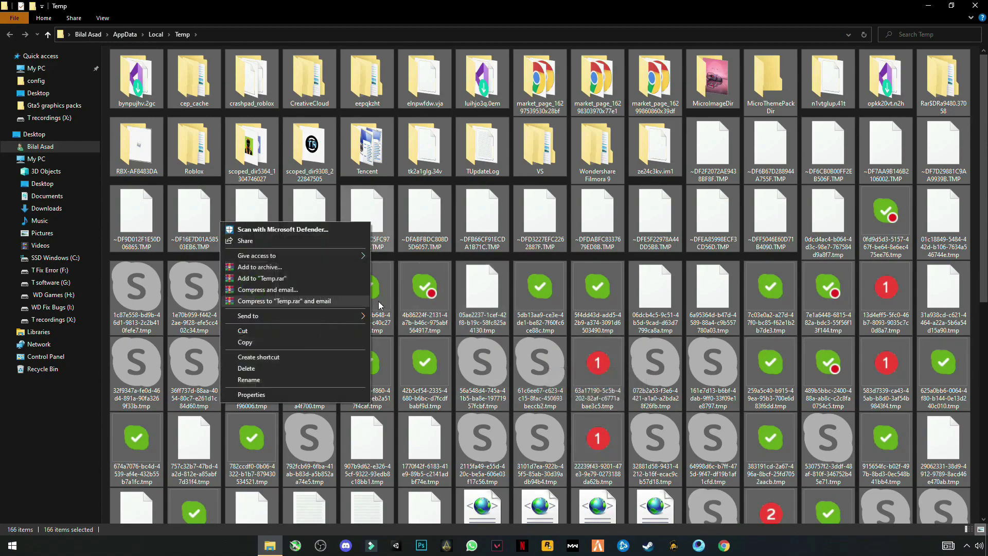
pyautogui.click(255, 368)
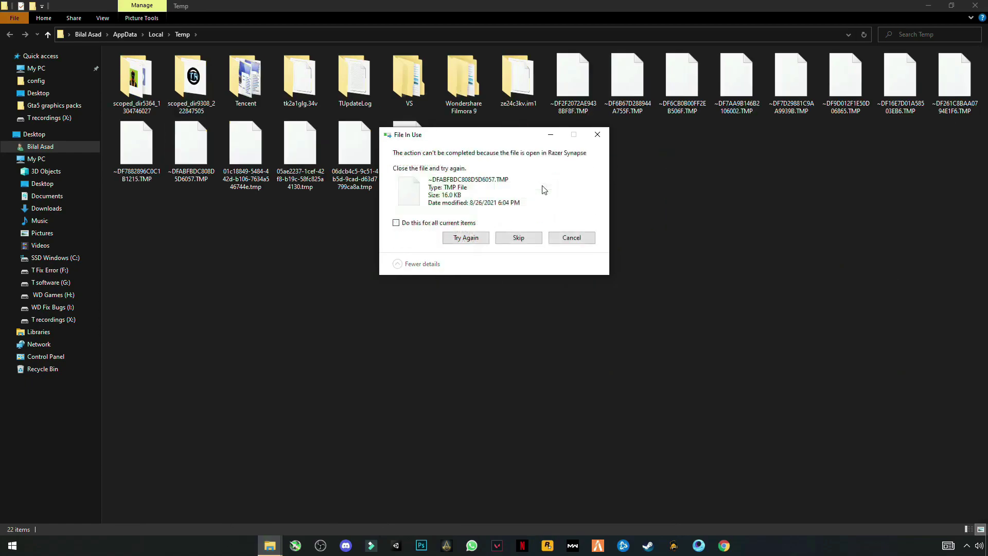
pyautogui.click(436, 224)
pyautogui.click(518, 237)
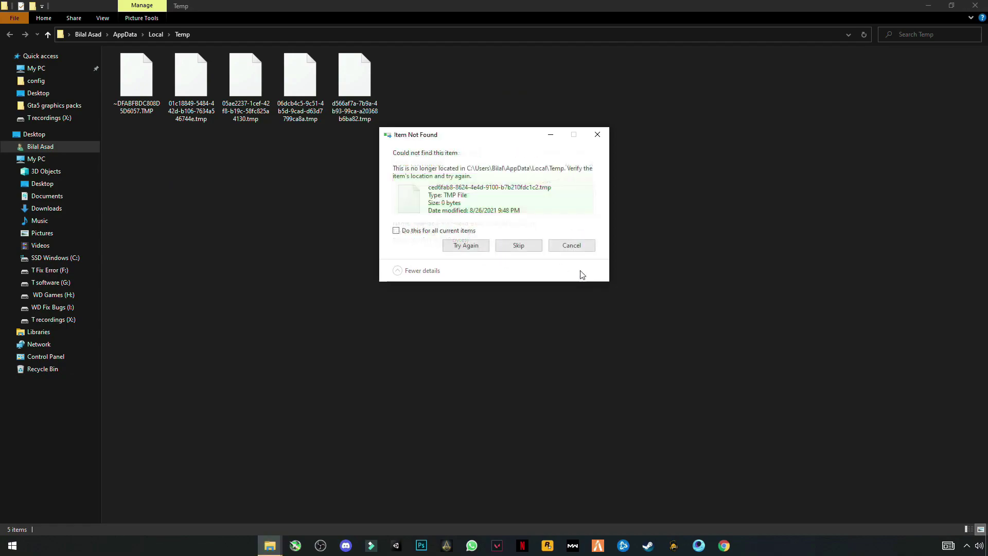
pyautogui.click(518, 245)
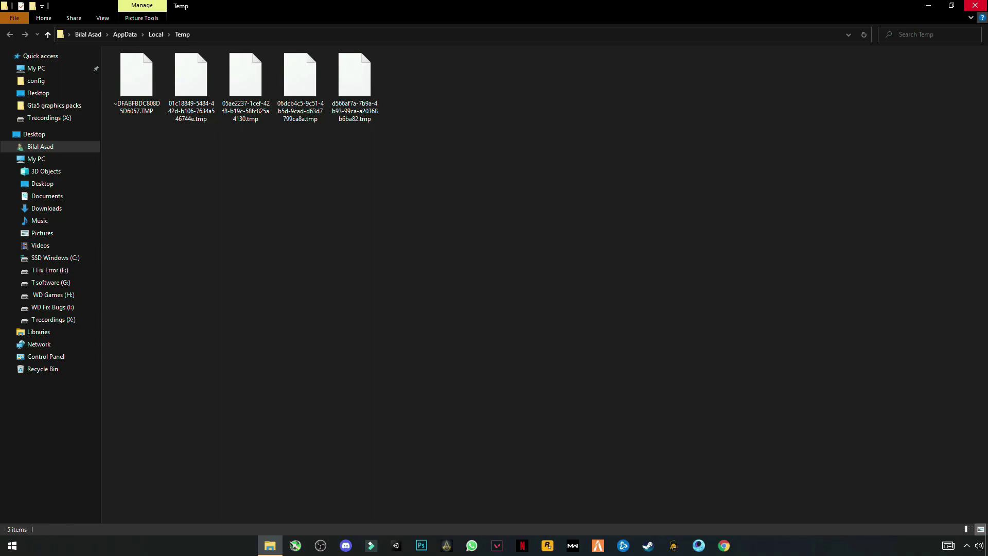
pyautogui.click(973, 5)
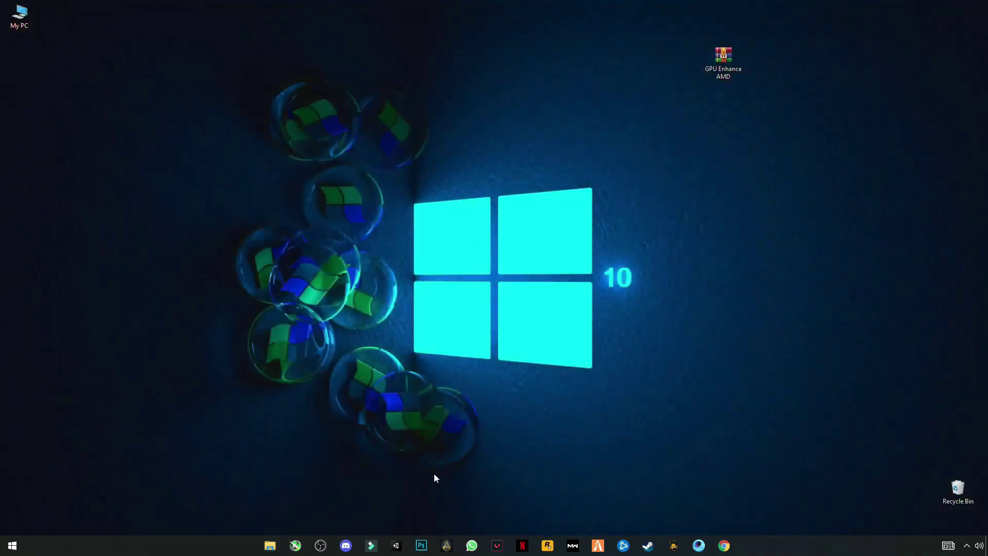
# Use Run with 'prefetch' and grant access to the Windows Prefetch folder
pyautogui.click(12, 546)
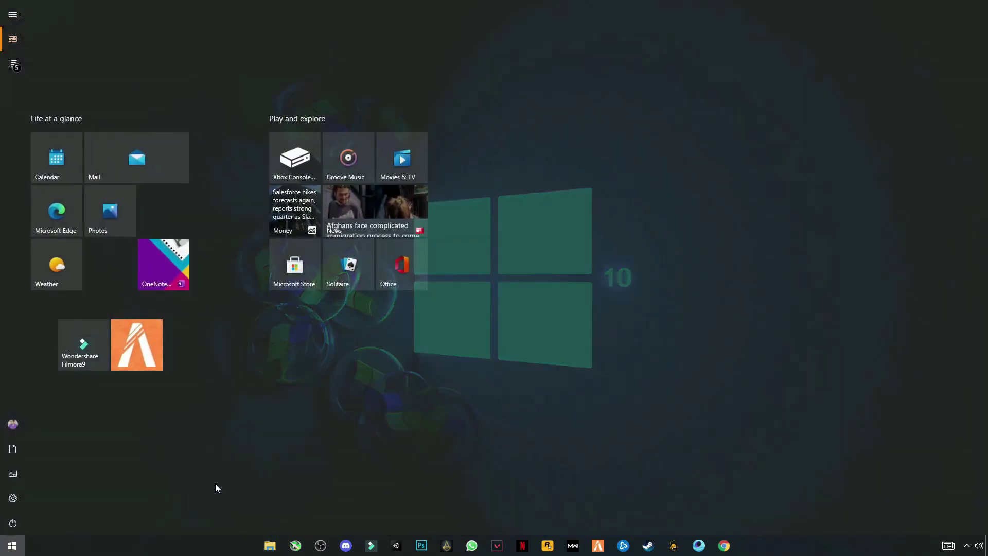
pyautogui.write('run')
pyautogui.press('Return')
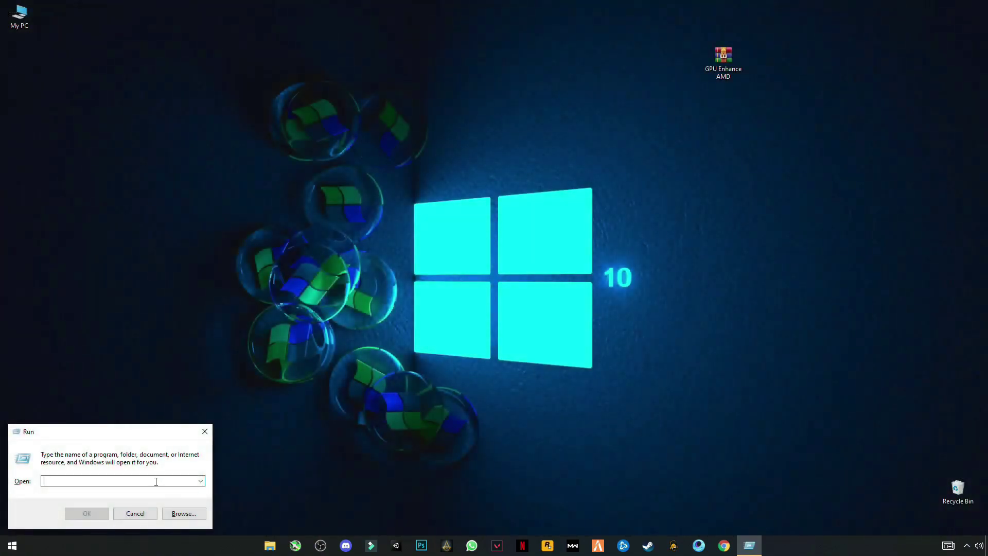
pyautogui.write('pre')
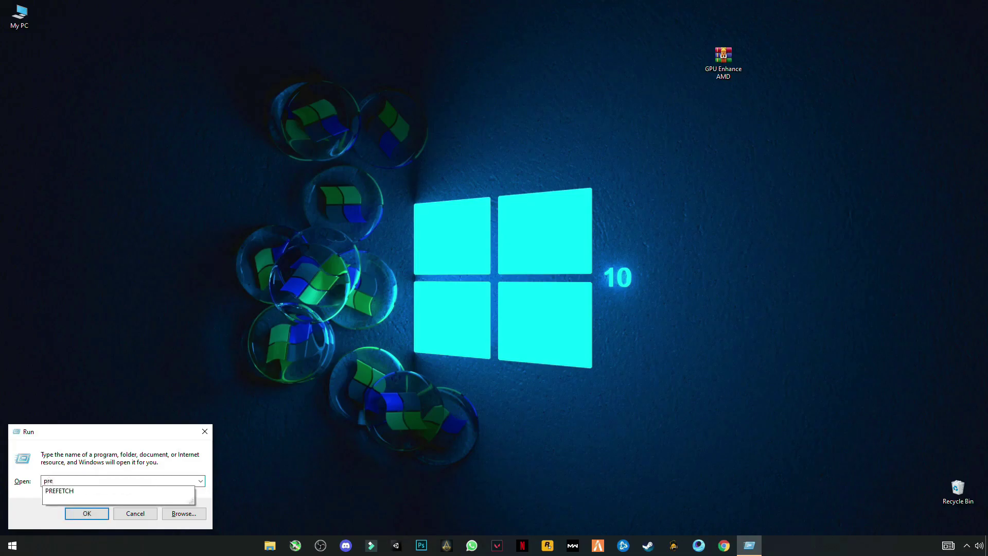
pyautogui.write('fetch')
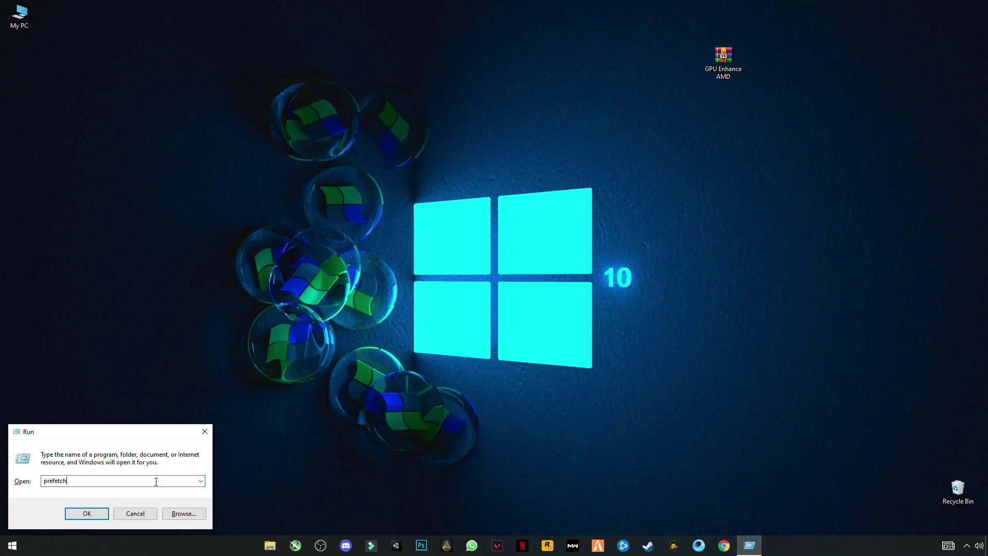
pyautogui.press('Return')
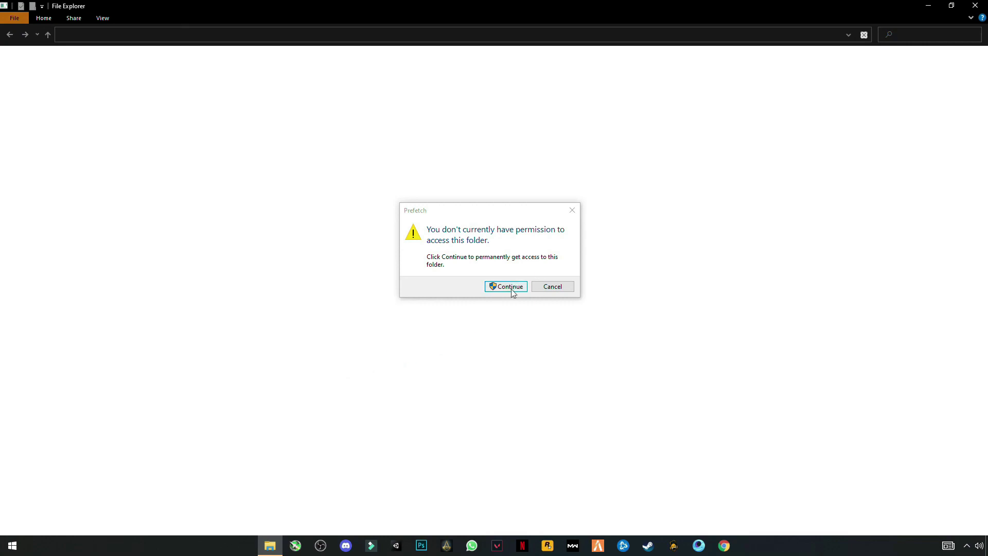
pyautogui.click(511, 288)
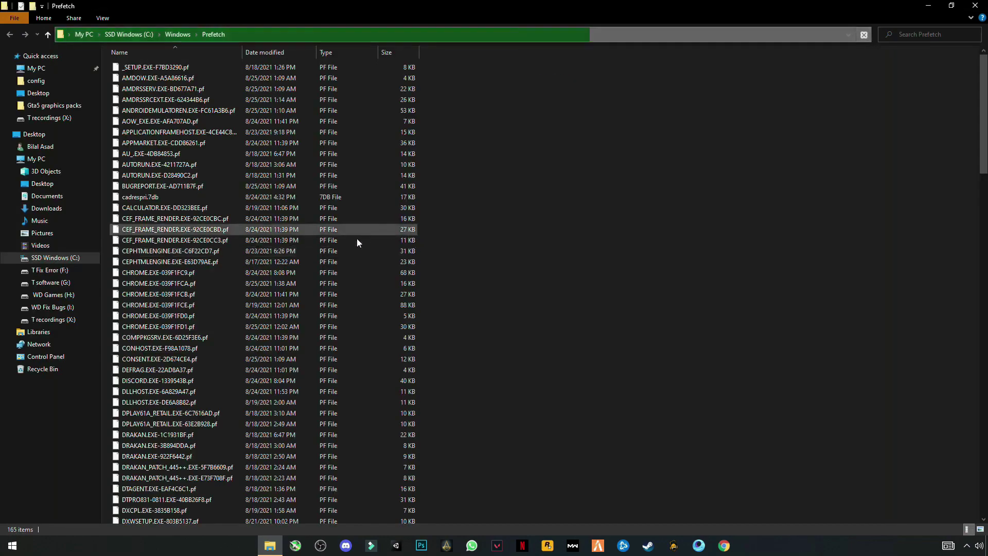
# Select and delete all 165 Prefetch files, then close the folder
pyautogui.hotkey('ctrl', 'a')
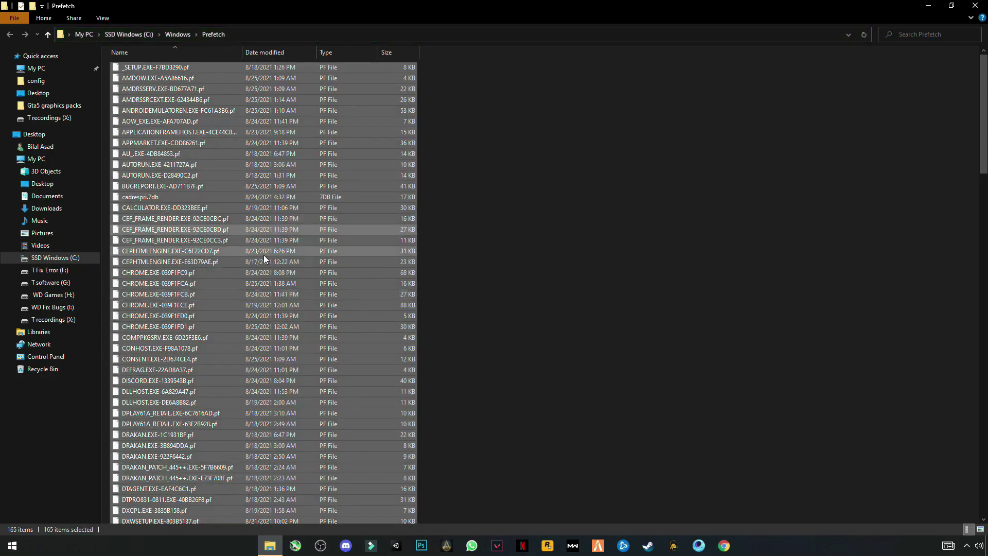
pyautogui.rightClick(263, 256)
pyautogui.click(140, 384)
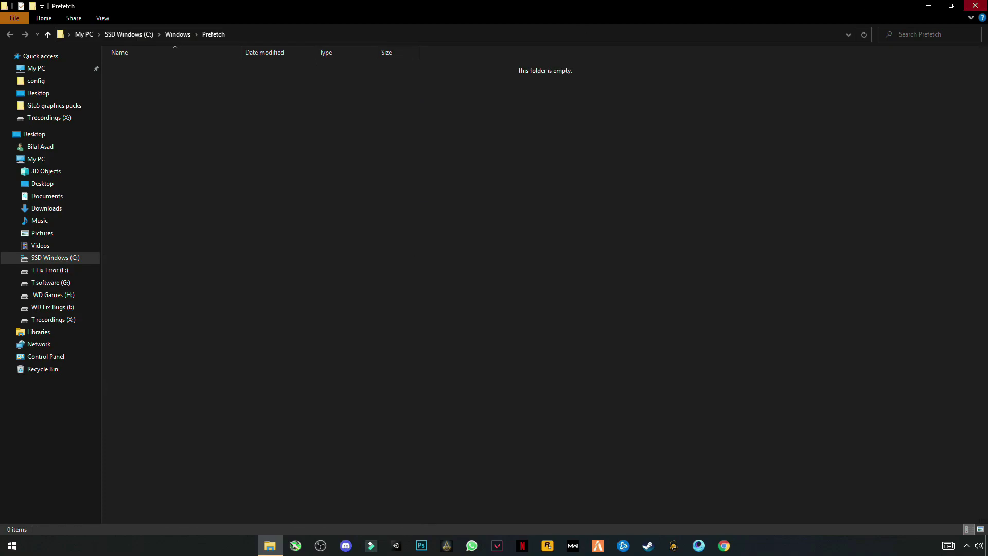
pyautogui.click(975, 5)
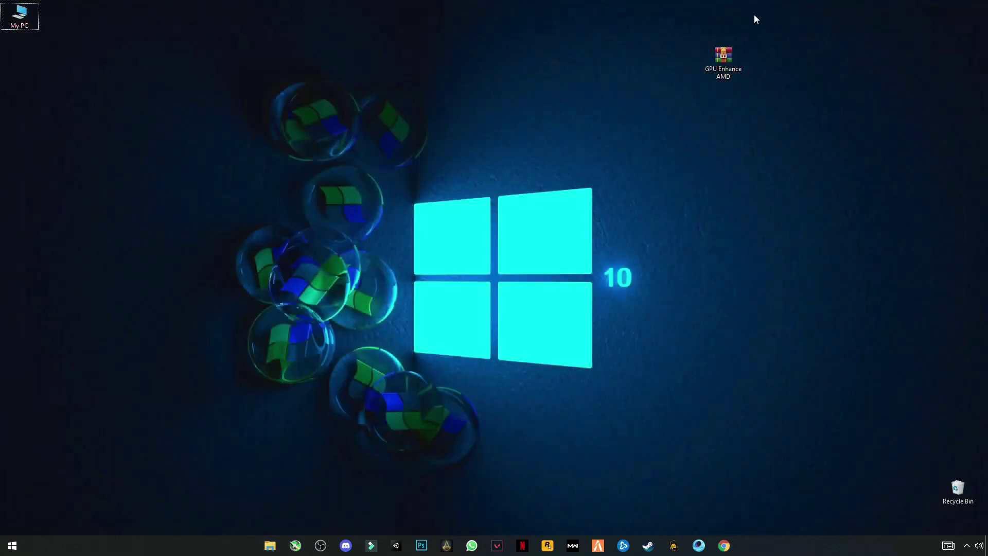
# Extract the GPU Enhance AMD archive here and move the extracted .reg file down the desktop
pyautogui.moveTo(858, 16)
pyautogui.mouseDown()
pyautogui.moveTo(729, 107)
pyautogui.moveTo(886, 39)
pyautogui.mouseUp()
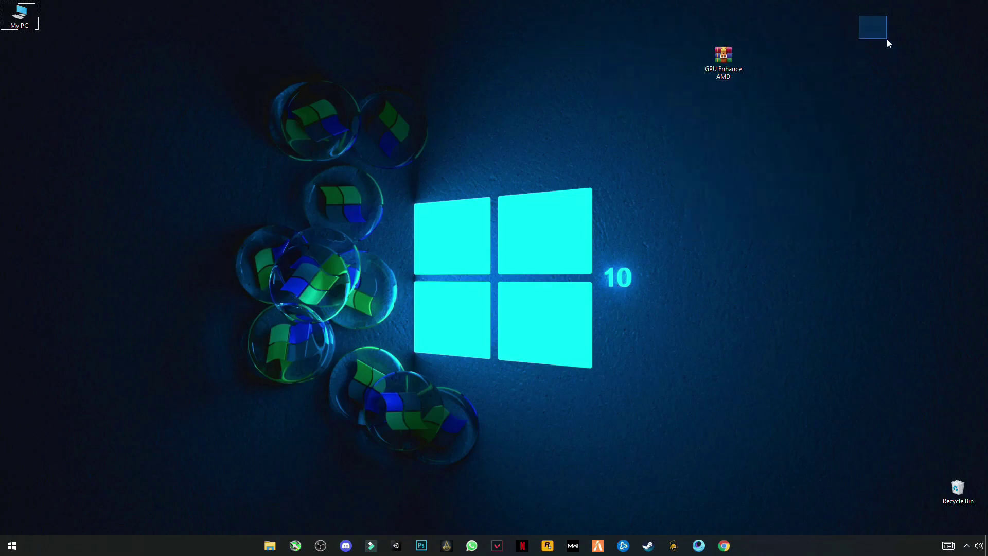
pyautogui.rightClick(726, 63)
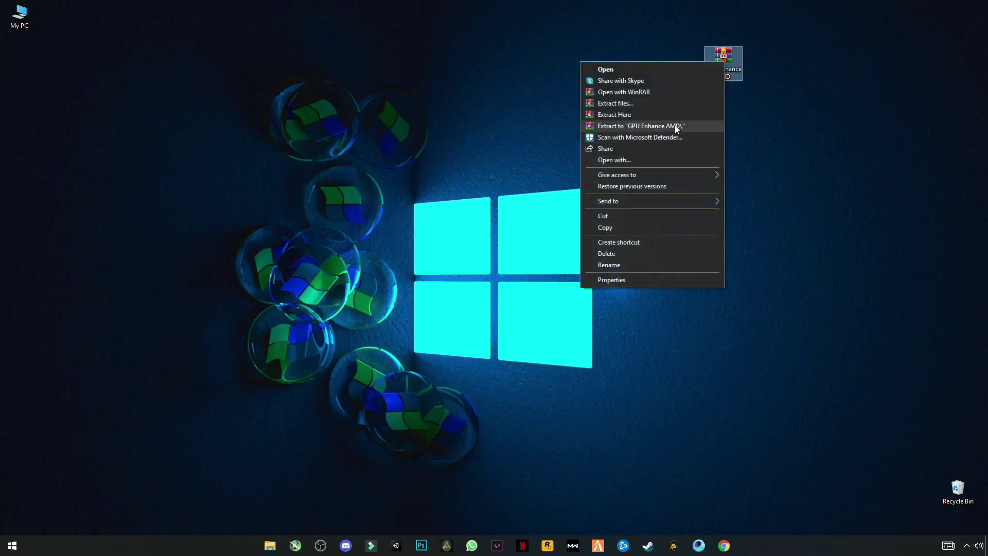
pyautogui.click(635, 117)
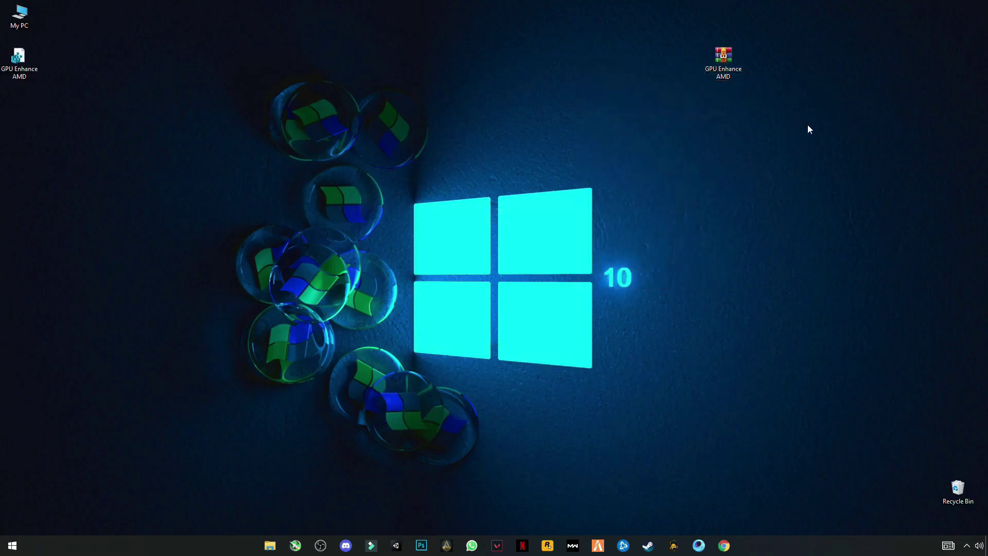
pyautogui.moveTo(19, 63); pyautogui.dragTo(58, 193)
pyautogui.moveTo(91, 134)
pyautogui.mouseDown()
pyautogui.moveTo(36, 265)
pyautogui.moveTo(28, 172)
pyautogui.mouseUp()
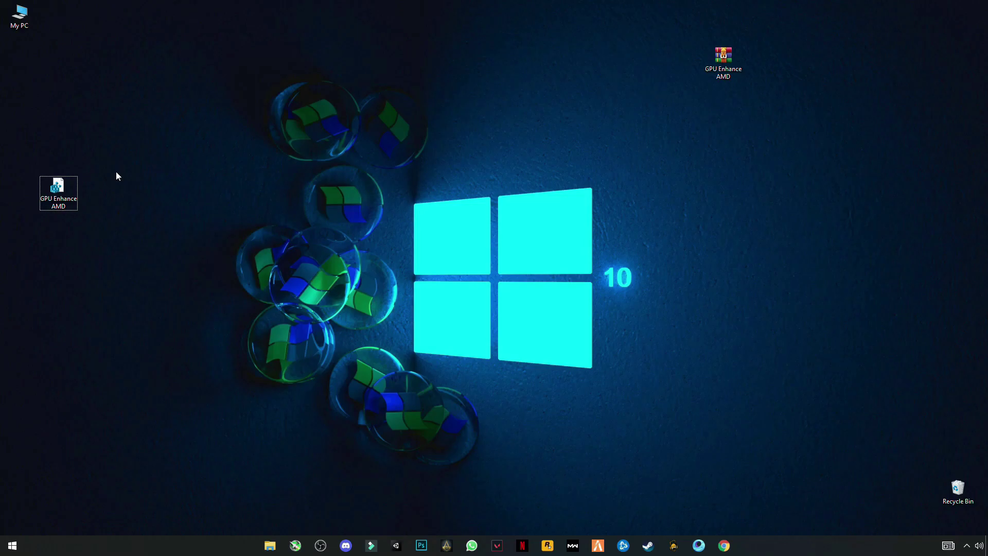
# Merge GPU Enhance AMD.reg into the registry, approving UAC, the warning and the success message
pyautogui.rightClick(59, 192)
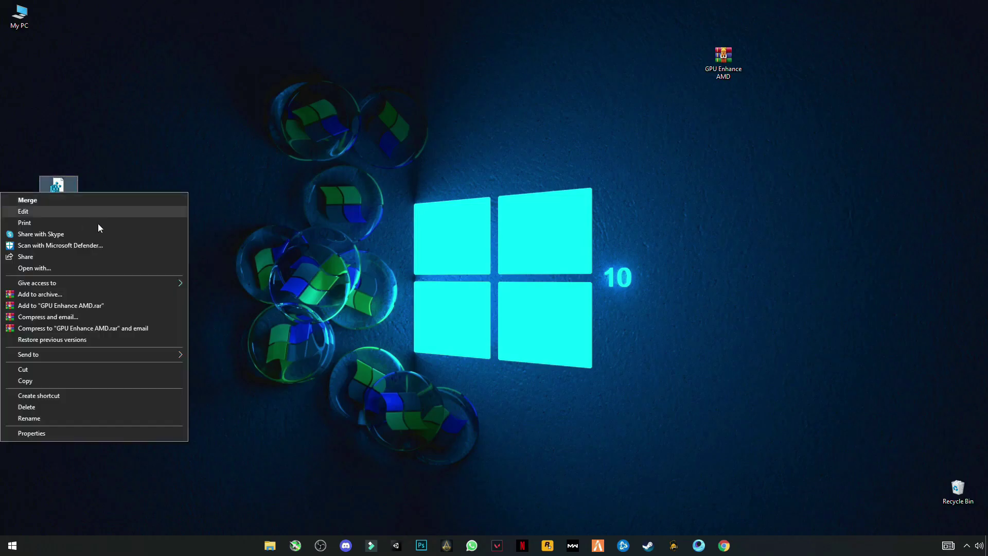
pyautogui.click(39, 200)
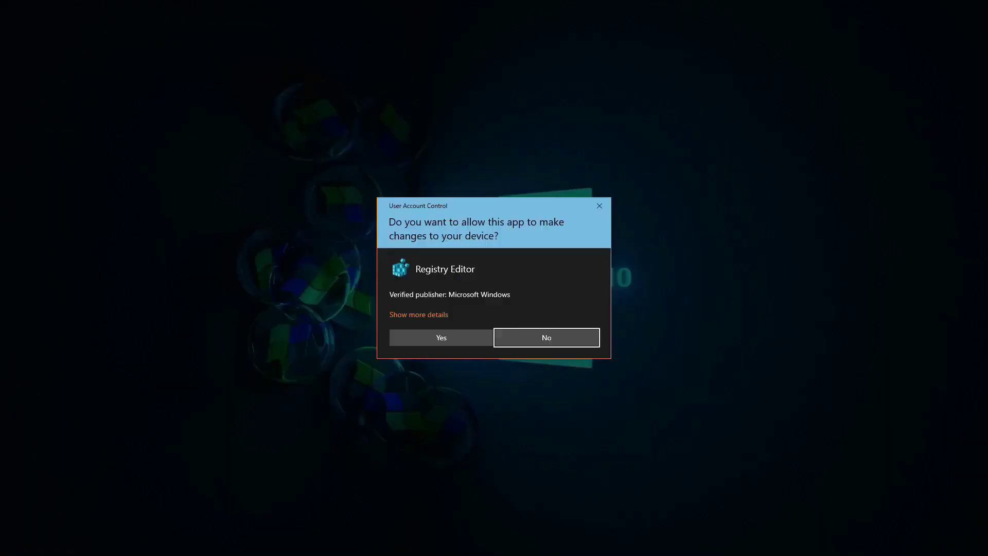
pyautogui.click(441, 337)
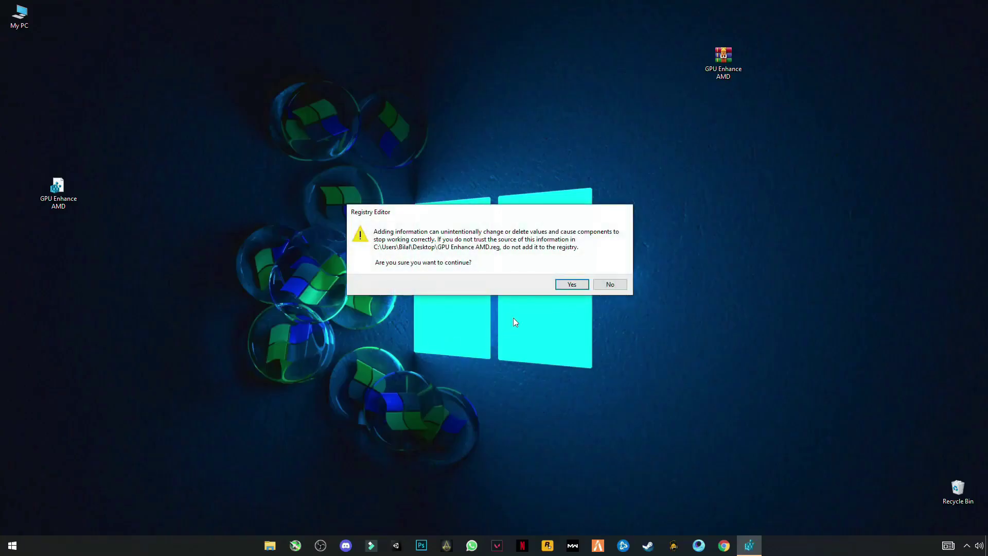
pyautogui.click(572, 285)
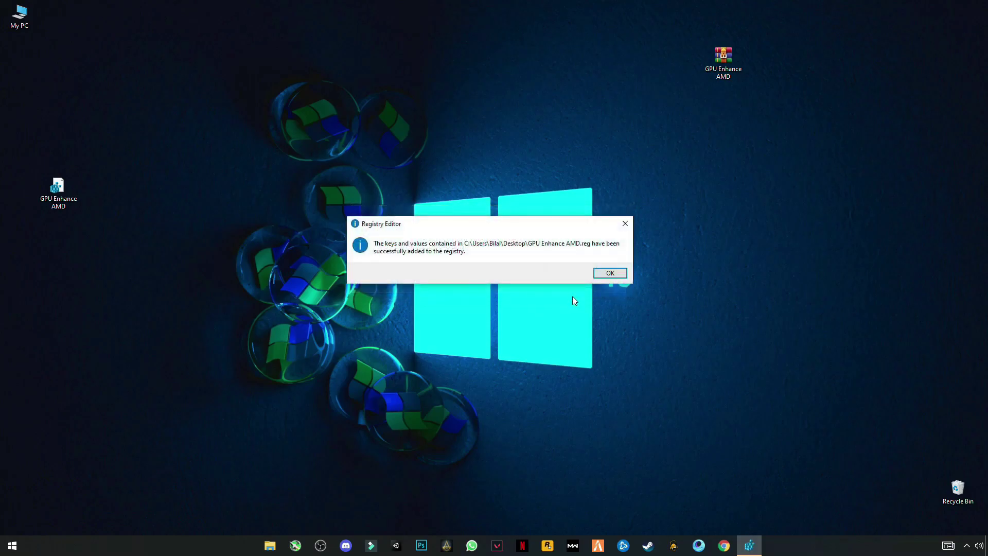
pyautogui.click(613, 272)
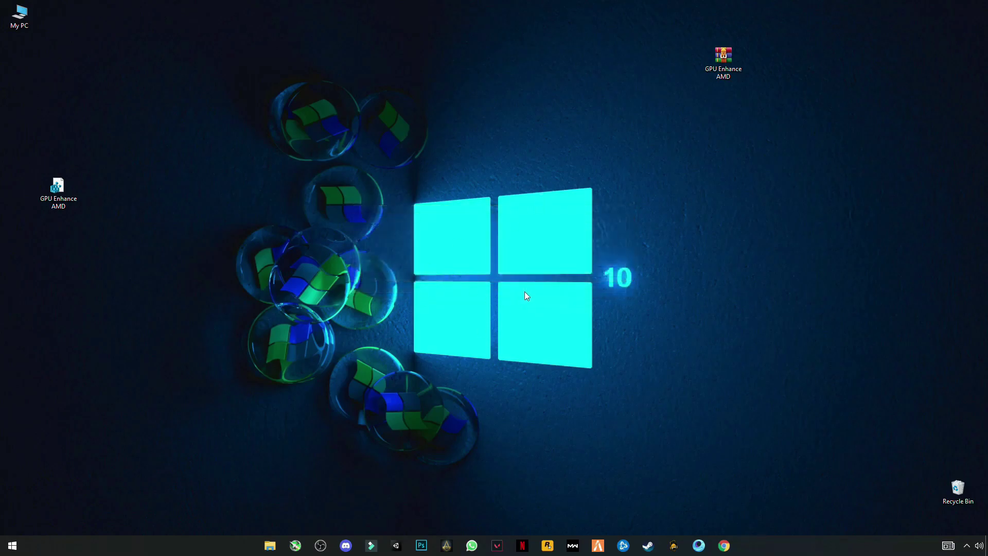